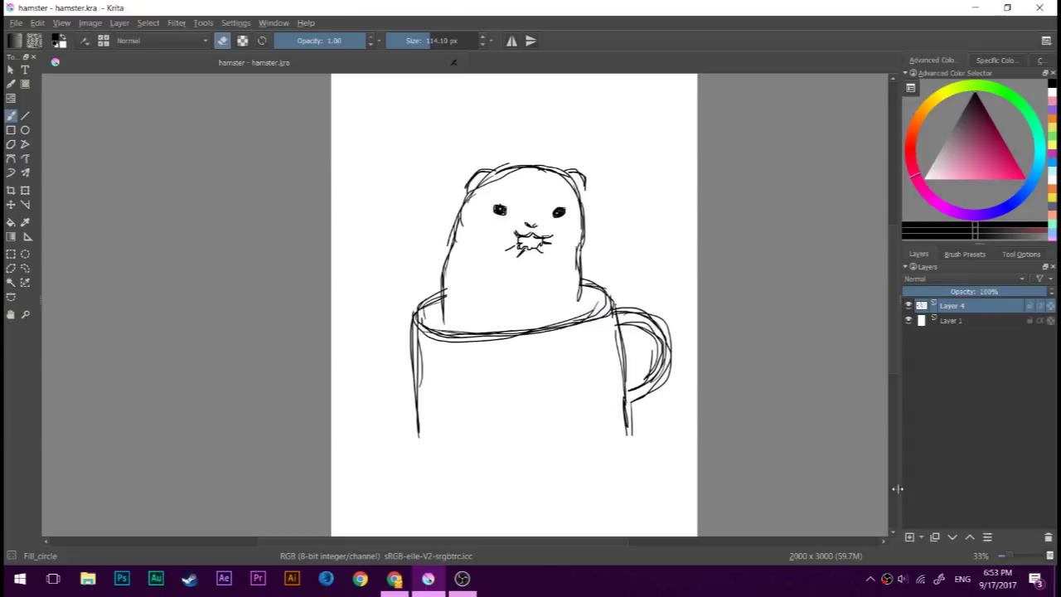
Pick light pink and paint the mug's lower body and top edge with an 80 px brush
{"action": "left_click_drag", "start_coordinate": [942, 196], "coordinate": [919, 184]}
{"action": "left_click", "coordinate": [947, 179]}
{"action": "mouse_move", "coordinate": [515, 350]}
{"action": "left_mouse_down"}
{"action": "mouse_move", "coordinate": [523, 390]}
{"action": "mouse_move", "coordinate": [473, 379]}
{"action": "mouse_move", "coordinate": [540, 407]}
{"action": "mouse_move", "coordinate": [448, 412]}
{"action": "mouse_move", "coordinate": [580, 391]}
{"action": "mouse_move", "coordinate": [601, 402]}
{"action": "left_mouse_up"}
{"action": "left_click", "coordinate": [427, 43]}
{"action": "left_click_drag", "start_coordinate": [520, 344], "coordinate": [607, 329]}
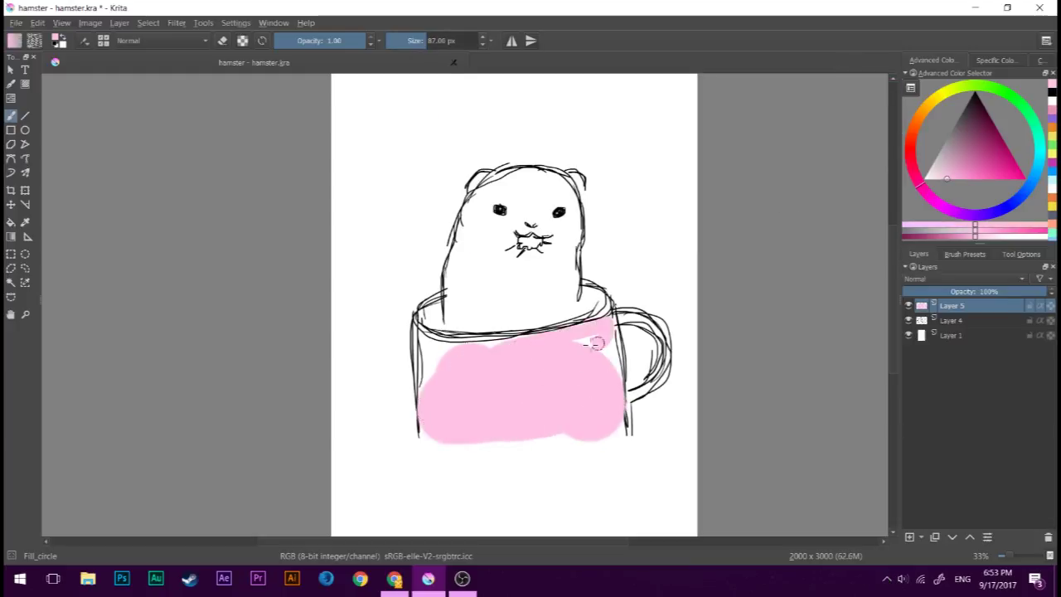
Fill the mug's upper-left, bottom-right, handle and rim pink, then add Layer 6
{"action": "left_click_drag", "start_coordinate": [532, 344], "coordinate": [422, 332]}
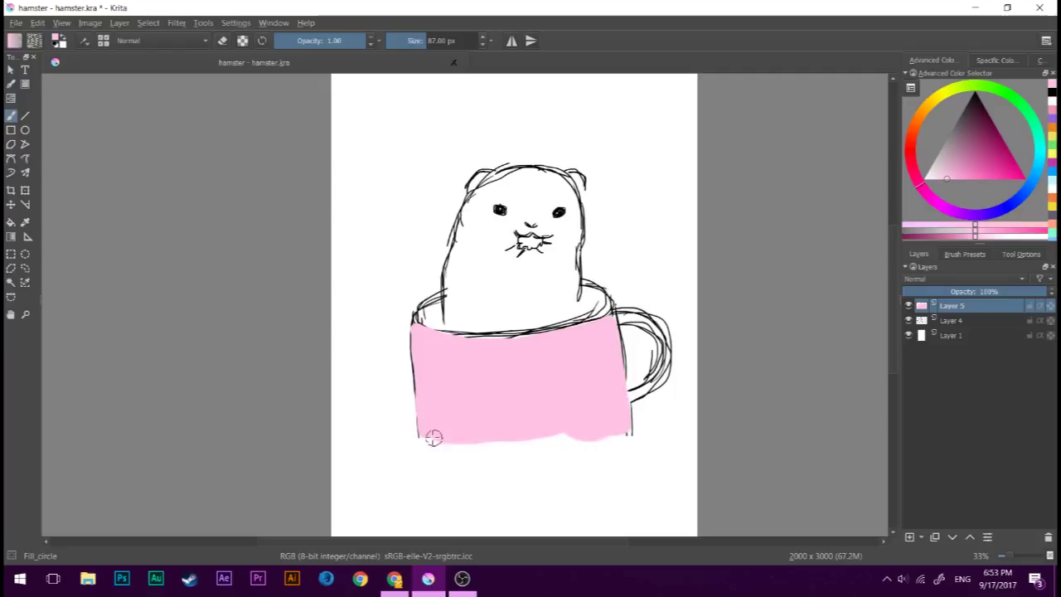
{"action": "left_click_drag", "start_coordinate": [525, 439], "coordinate": [622, 423]}
{"action": "mouse_move", "coordinate": [629, 317]}
{"action": "left_mouse_down"}
{"action": "mouse_move", "coordinate": [663, 365]}
{"action": "mouse_move", "coordinate": [634, 391]}
{"action": "left_mouse_up"}
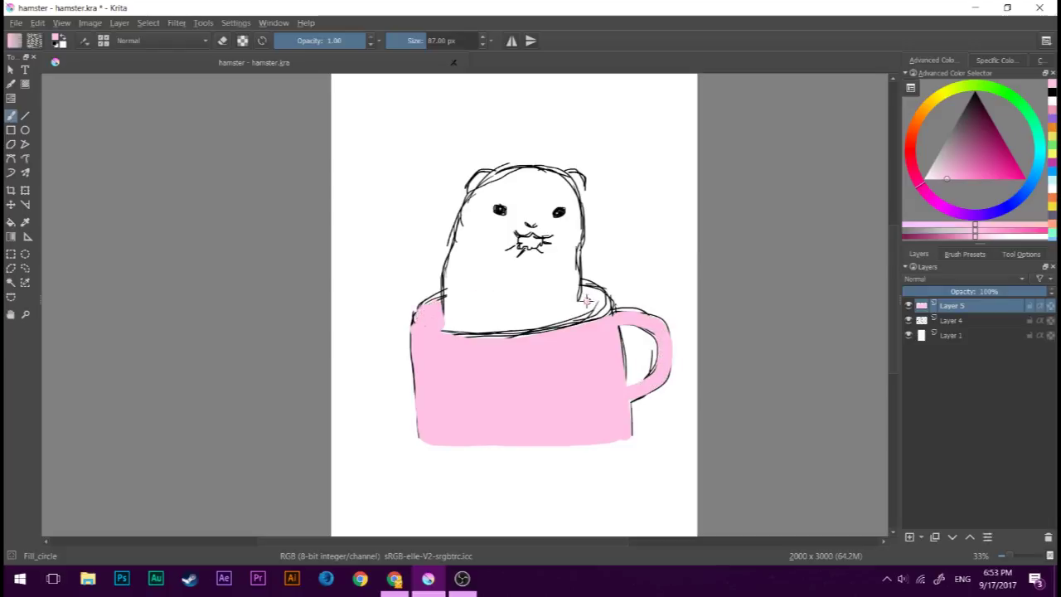
{"action": "mouse_move", "coordinate": [439, 319]}
{"action": "left_mouse_down"}
{"action": "mouse_move", "coordinate": [559, 316]}
{"action": "mouse_move", "coordinate": [456, 333]}
{"action": "left_mouse_up"}
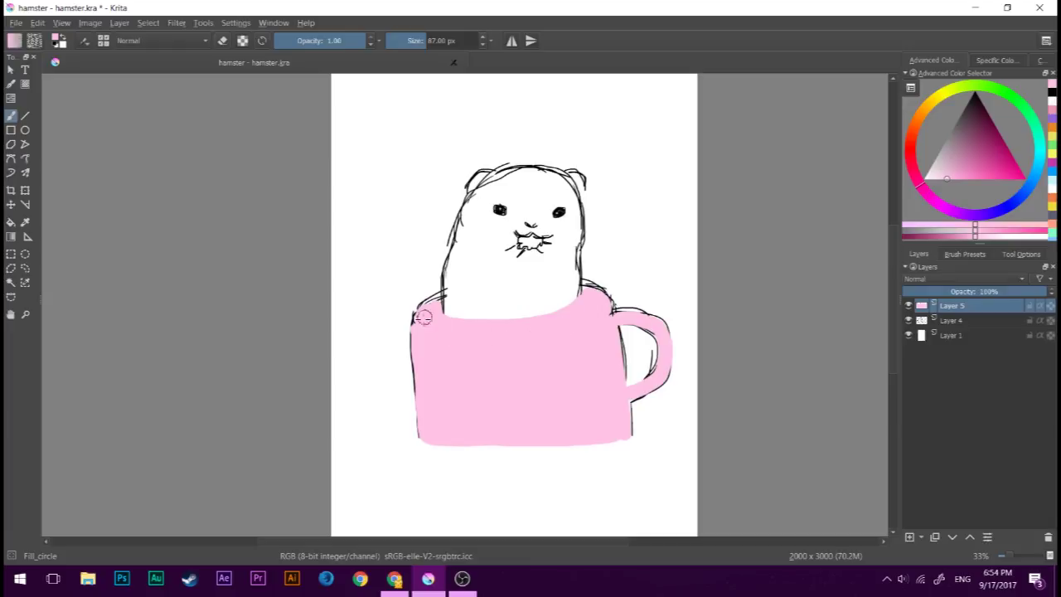
{"action": "left_click", "coordinate": [909, 537]}
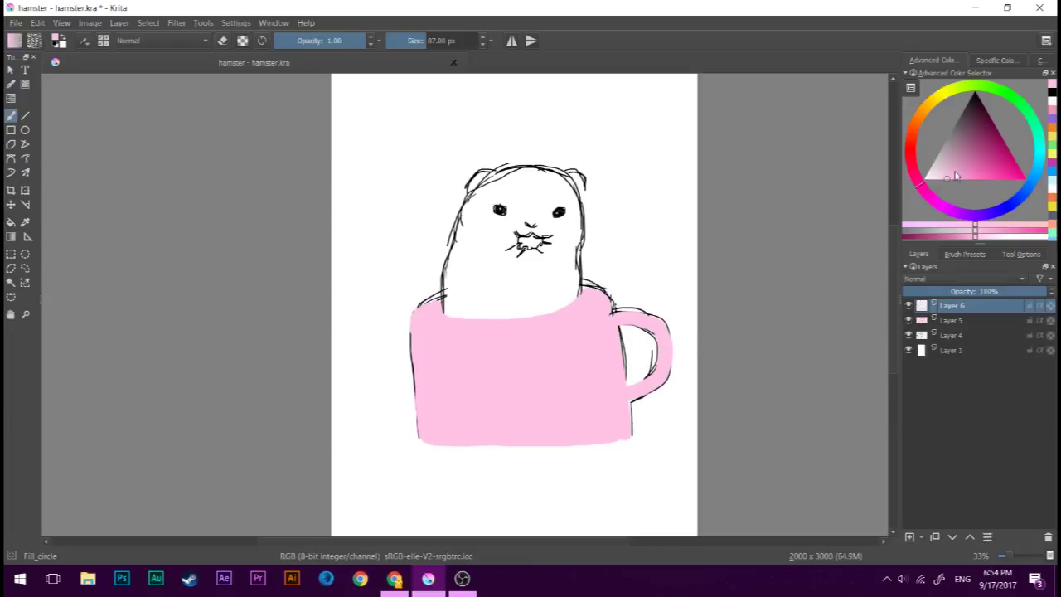
Paint the hamster's body tan with a brush of about 156 px
{"action": "left_click", "coordinate": [913, 128]}
{"action": "left_click_drag", "start_coordinate": [952, 179], "coordinate": [967, 173]}
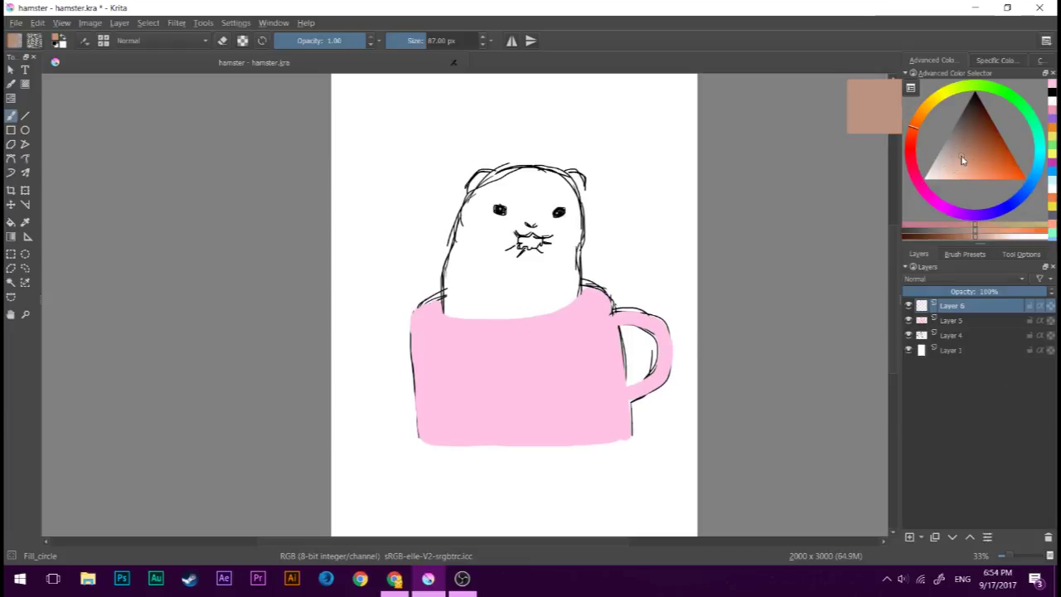
{"action": "left_click", "coordinate": [916, 118]}
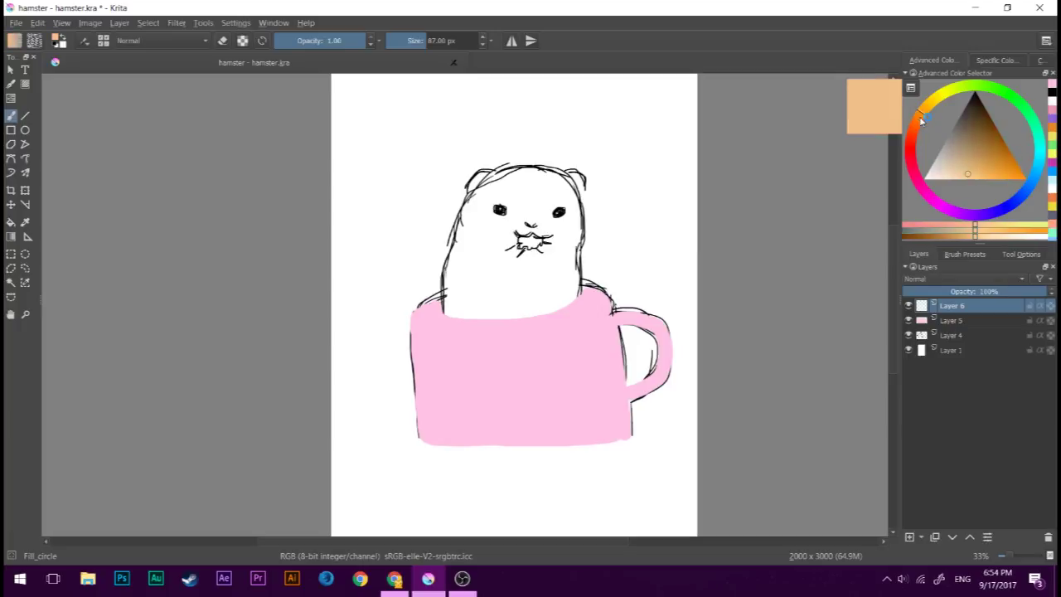
{"action": "left_click_drag", "start_coordinate": [967, 174], "coordinate": [971, 163]}
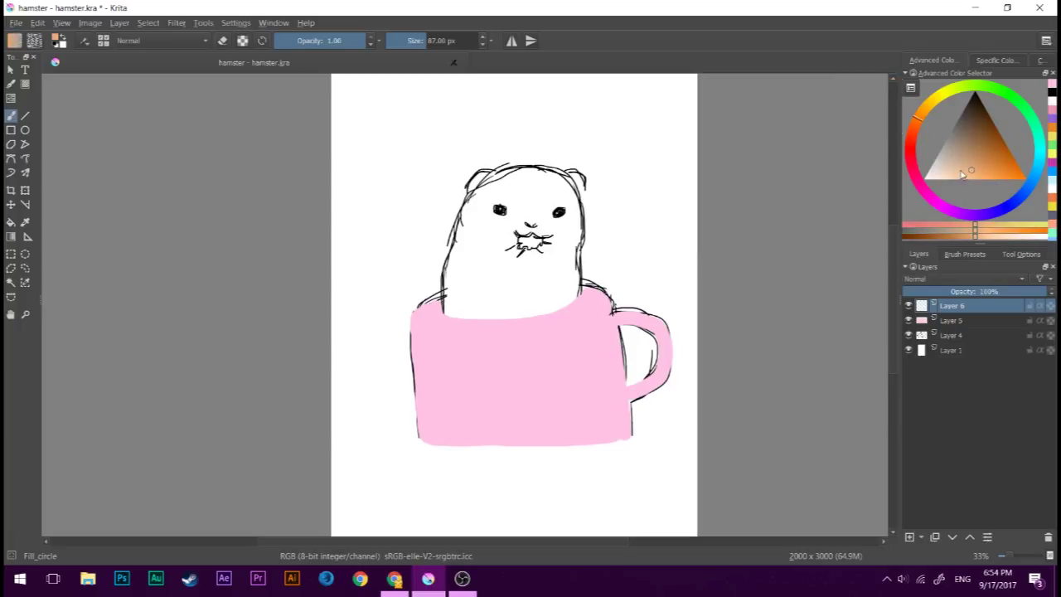
{"action": "left_click", "coordinate": [427, 40]}
{"action": "mouse_move", "coordinate": [498, 247]}
{"action": "left_mouse_down"}
{"action": "mouse_move", "coordinate": [496, 263]}
{"action": "mouse_move", "coordinate": [518, 208]}
{"action": "mouse_move", "coordinate": [547, 249]}
{"action": "mouse_move", "coordinate": [467, 231]}
{"action": "mouse_move", "coordinate": [555, 174]}
{"action": "mouse_move", "coordinate": [572, 228]}
{"action": "mouse_move", "coordinate": [571, 286]}
{"action": "mouse_move", "coordinate": [504, 265]}
{"action": "mouse_move", "coordinate": [452, 298]}
{"action": "mouse_move", "coordinate": [545, 301]}
{"action": "mouse_move", "coordinate": [530, 284]}
{"action": "mouse_move", "coordinate": [482, 290]}
{"action": "left_mouse_up"}
Paint the hamster's ears black and move them onto their own new layer
{"action": "key", "text": "d"}
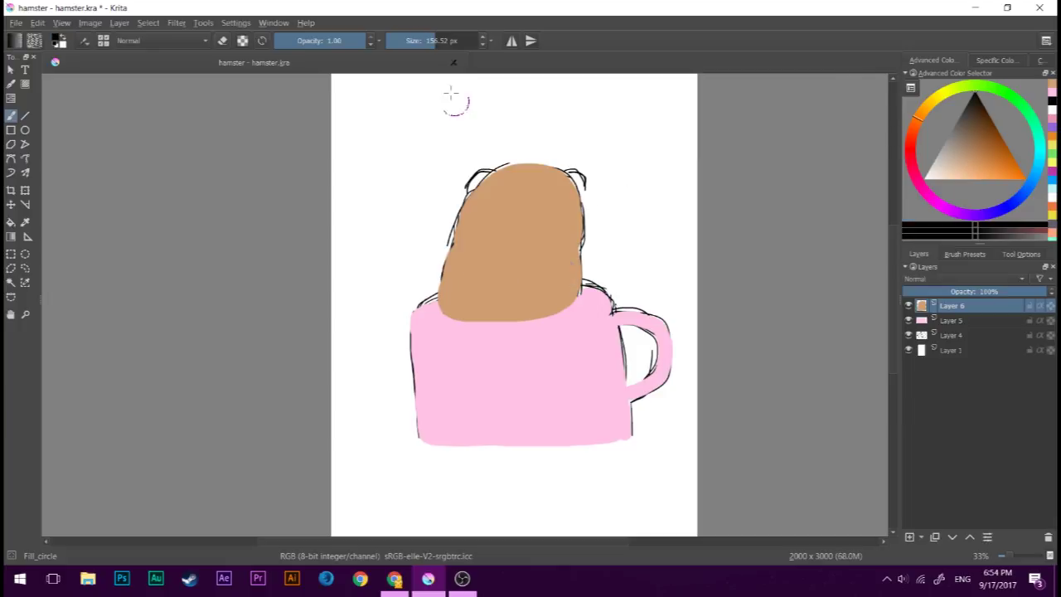
{"action": "left_click_drag", "start_coordinate": [451, 99], "coordinate": [506, 179]}
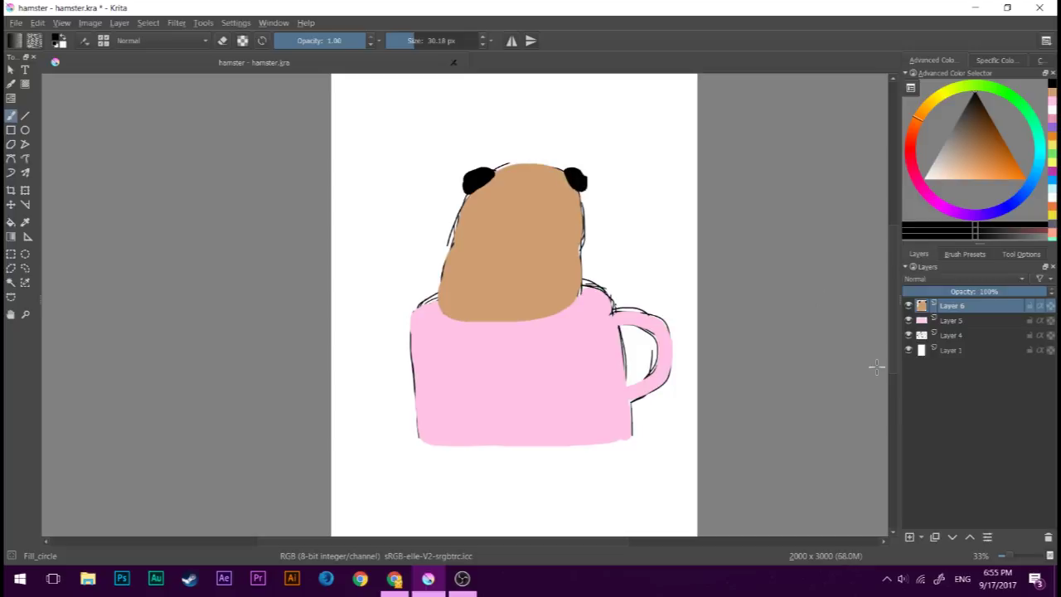
{"action": "key", "text": "ctrl+z"}
{"action": "key", "text": "ctrl+z"}
{"action": "left_click", "coordinate": [909, 537]}
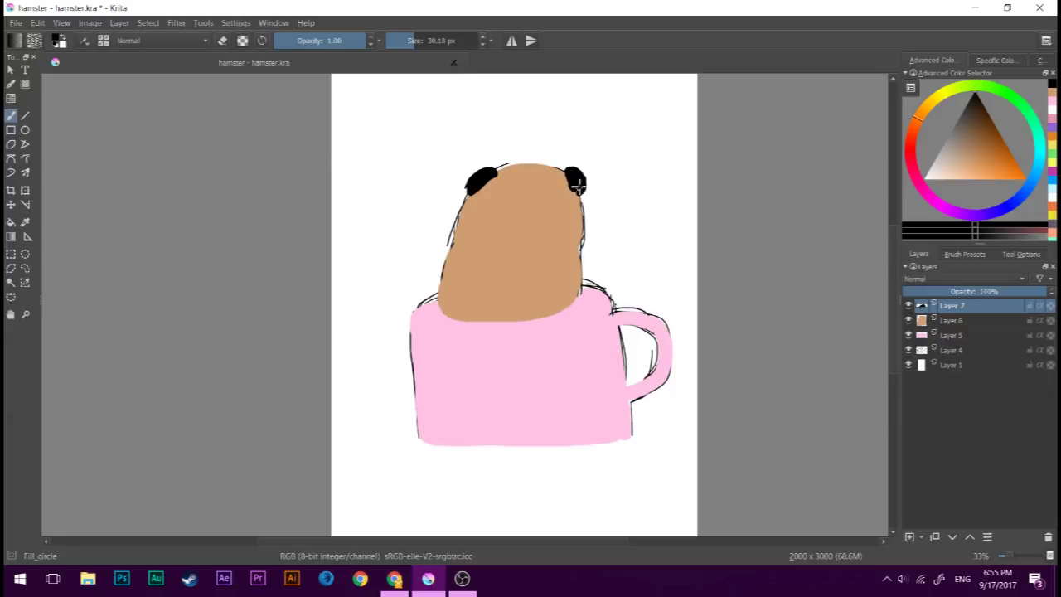
Move the line art layer above the colour fills and add a new layer with brown chosen
{"action": "mouse_move", "coordinate": [951, 350]}
{"action": "left_mouse_down"}
{"action": "mouse_move", "coordinate": [951, 320]}
{"action": "mouse_move", "coordinate": [953, 351]}
{"action": "left_mouse_up"}
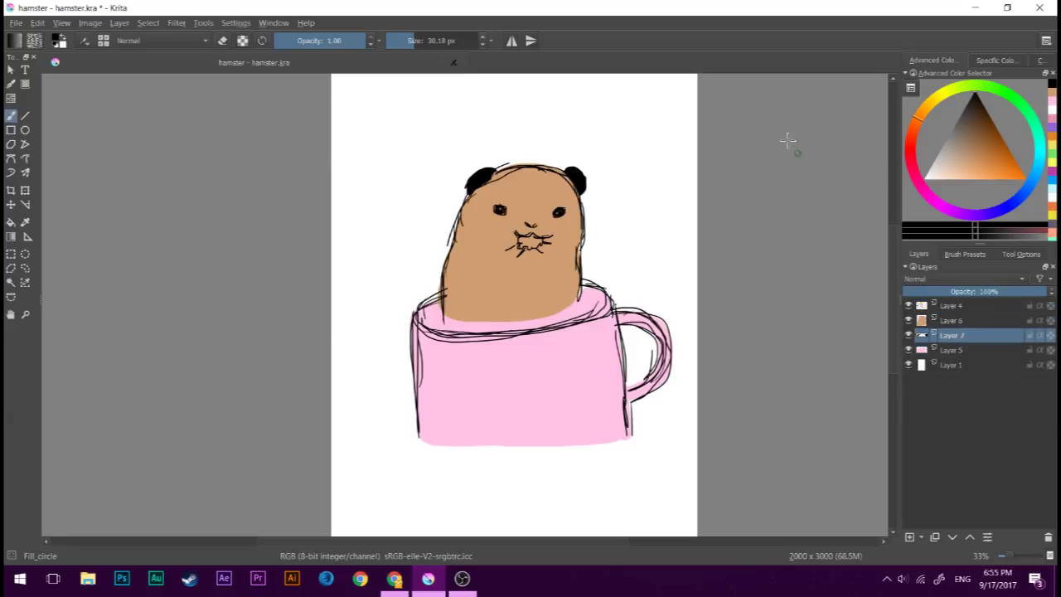
{"action": "left_click_drag", "start_coordinate": [967, 140], "coordinate": [975, 137]}
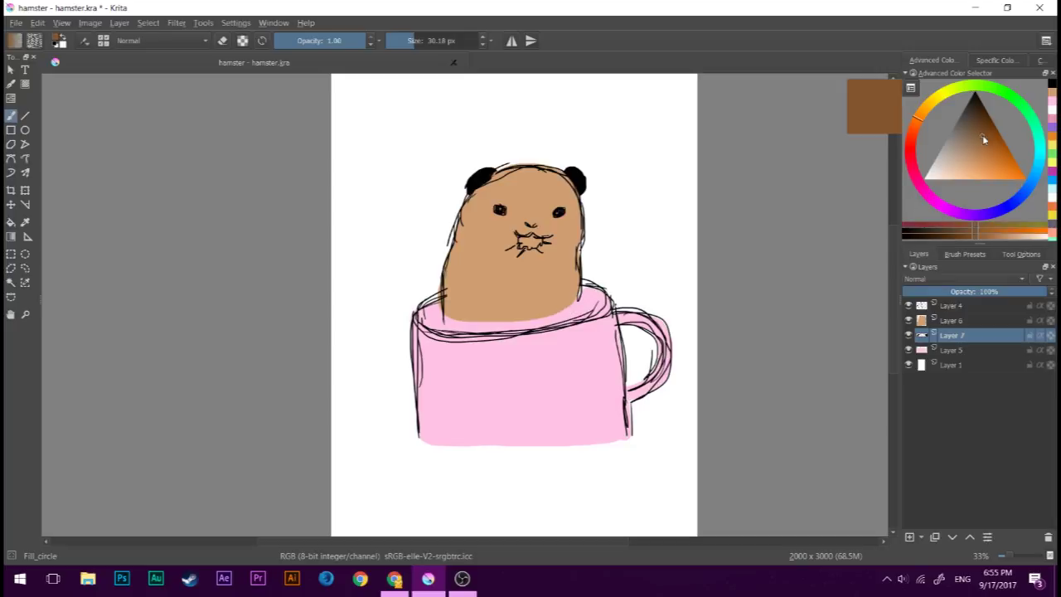
{"action": "left_click", "coordinate": [910, 537]}
Paint brown shadows under both sides of the mouth, then a white mouth interior on a new layer
{"action": "scroll", "coordinate": [514, 240], "scroll_direction": "up", "scroll_amount": 6}
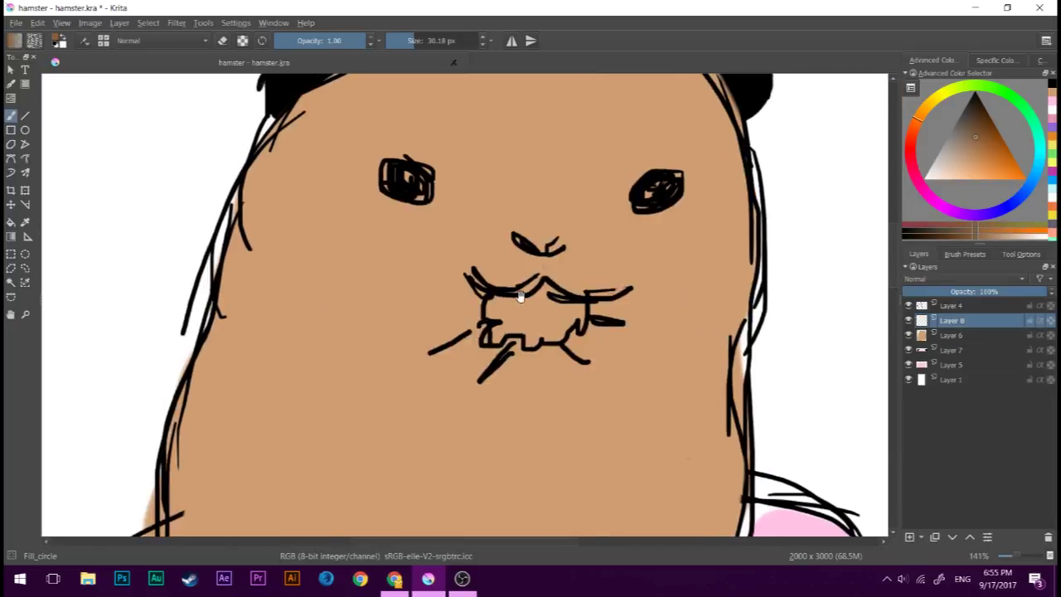
{"action": "left_click_drag", "start_coordinate": [516, 341], "coordinate": [544, 320]}
{"action": "left_click_drag", "start_coordinate": [615, 311], "coordinate": [654, 292]}
{"action": "left_click", "coordinate": [909, 538]}
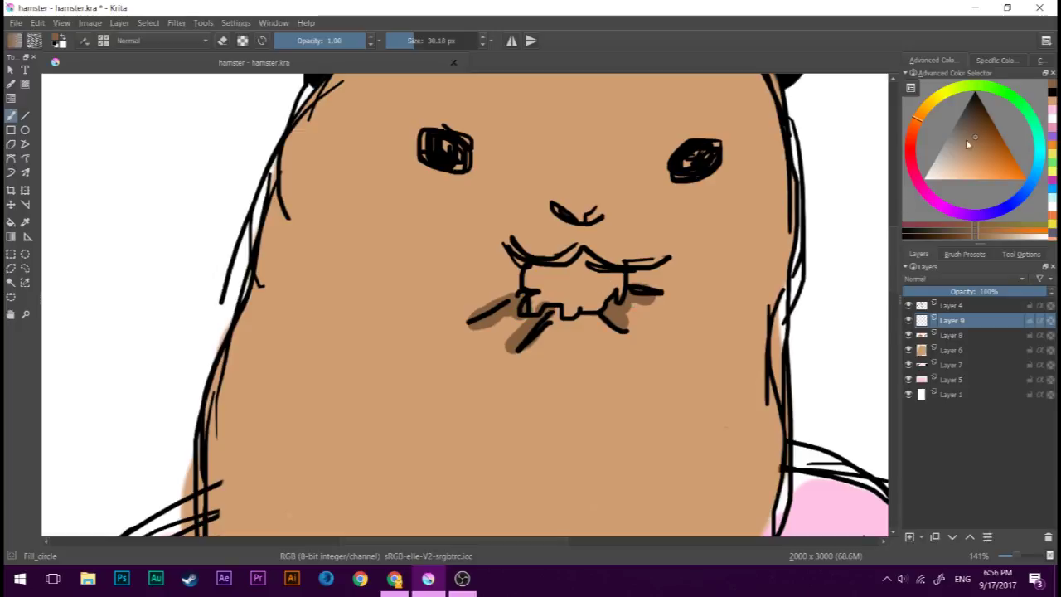
{"action": "left_click", "coordinate": [911, 149]}
{"action": "left_click", "coordinate": [933, 173]}
{"action": "mouse_move", "coordinate": [543, 290]}
{"action": "left_mouse_down"}
{"action": "mouse_move", "coordinate": [539, 277]}
{"action": "mouse_move", "coordinate": [540, 291]}
{"action": "mouse_move", "coordinate": [557, 279]}
{"action": "mouse_move", "coordinate": [603, 286]}
{"action": "mouse_move", "coordinate": [579, 307]}
{"action": "left_mouse_up"}
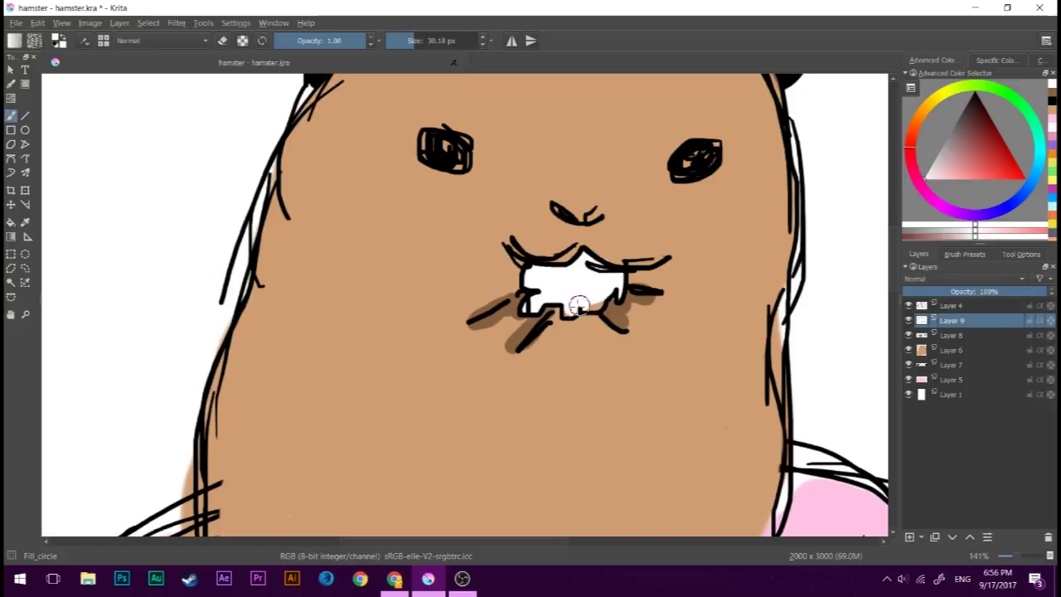
Pick an orange-brown shade and paint it along the hamster's left and right edges
{"action": "left_click", "coordinate": [915, 120]}
{"action": "left_click", "coordinate": [995, 178]}
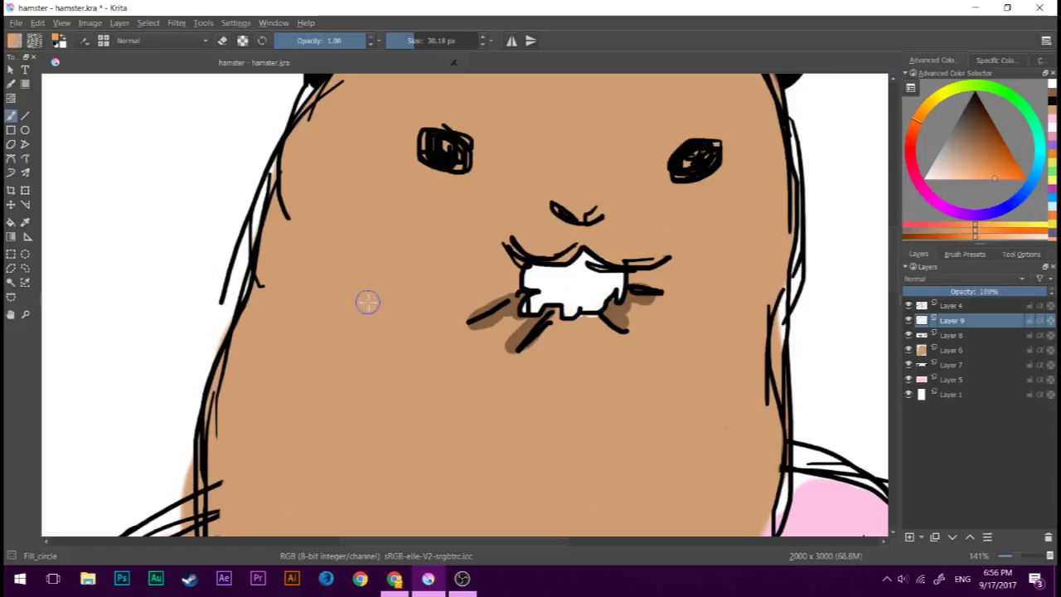
{"action": "left_click_drag", "start_coordinate": [367, 301], "coordinate": [406, 259]}
{"action": "left_click_drag", "start_coordinate": [340, 232], "coordinate": [308, 284]}
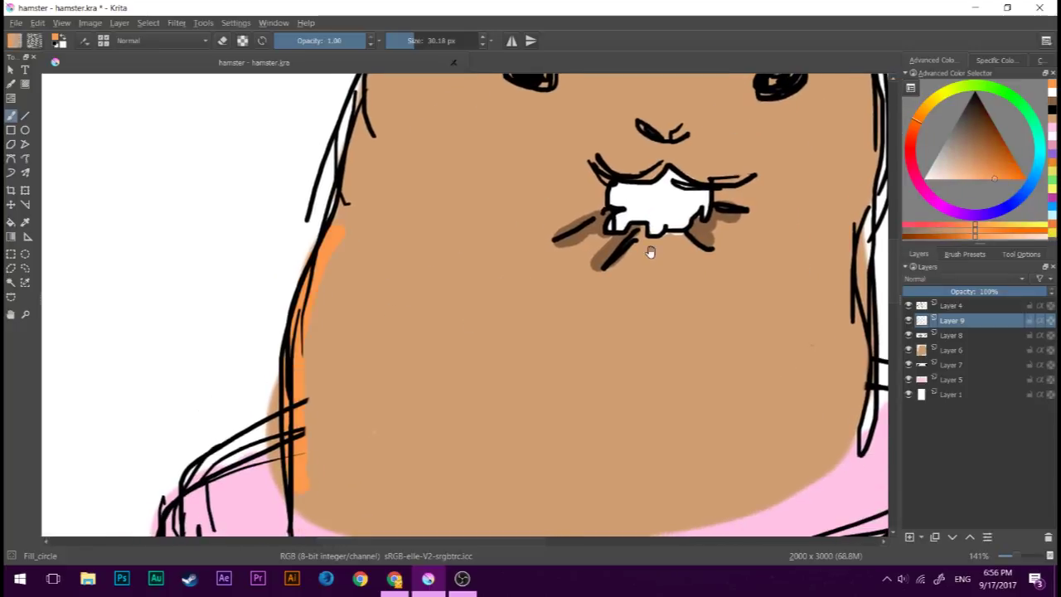
{"action": "left_click_drag", "start_coordinate": [651, 252], "coordinate": [493, 347]}
{"action": "left_click_drag", "start_coordinate": [705, 108], "coordinate": [704, 234]}
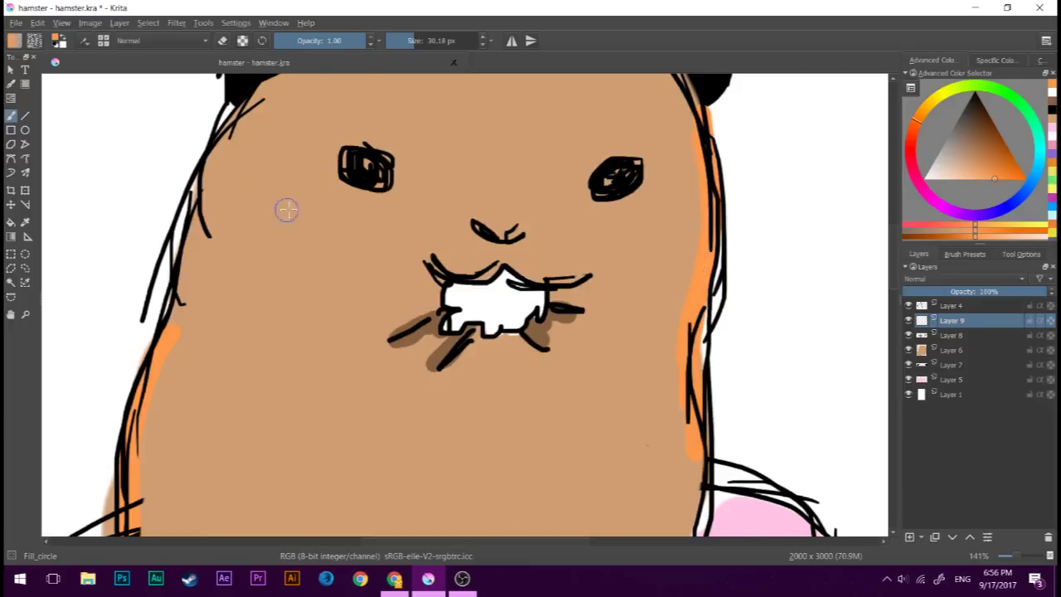
Add orange along the hamster's lower-right and lower-left edges, then zoom out to the whole drawing
{"action": "left_click_drag", "start_coordinate": [286, 210], "coordinate": [295, 318]}
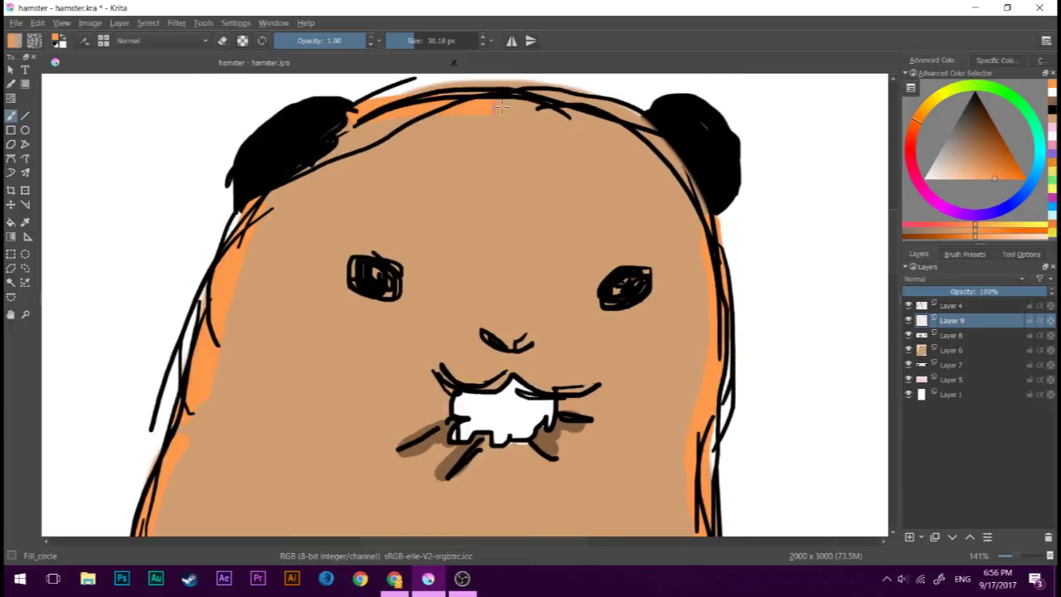
{"action": "left_click_drag", "start_coordinate": [501, 534], "coordinate": [576, 260]}
{"action": "left_click_drag", "start_coordinate": [587, 468], "coordinate": [740, 390]}
{"action": "left_click_drag", "start_coordinate": [280, 437], "coordinate": [340, 481]}
{"action": "key", "text": "minus"}
{"action": "key", "text": "minus"}
{"action": "key", "text": "minus"}
{"action": "left_click_drag", "start_coordinate": [620, 284], "coordinate": [593, 392]}
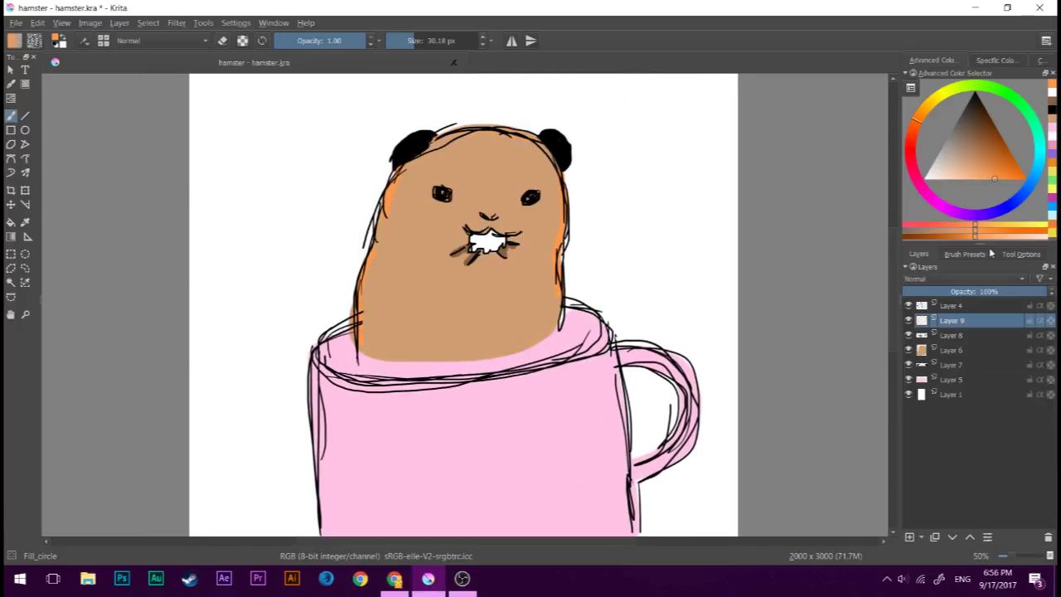
Paint pink over the mug rim, the handle's right edge and the bottom-left corner
{"action": "key", "text": "x"}
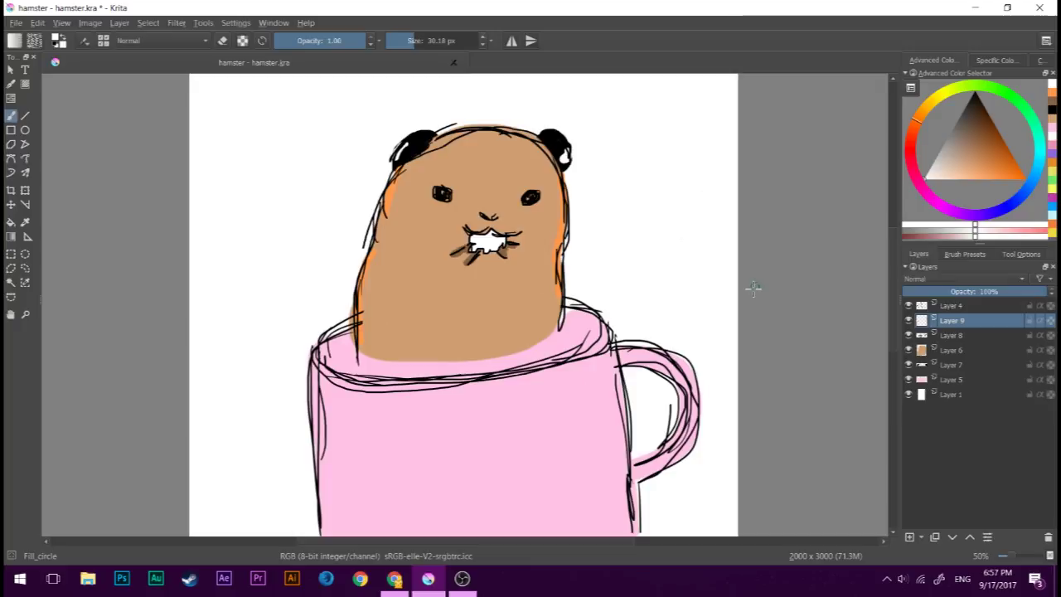
{"action": "left_click", "coordinate": [309, 403], "text": "ctrl"}
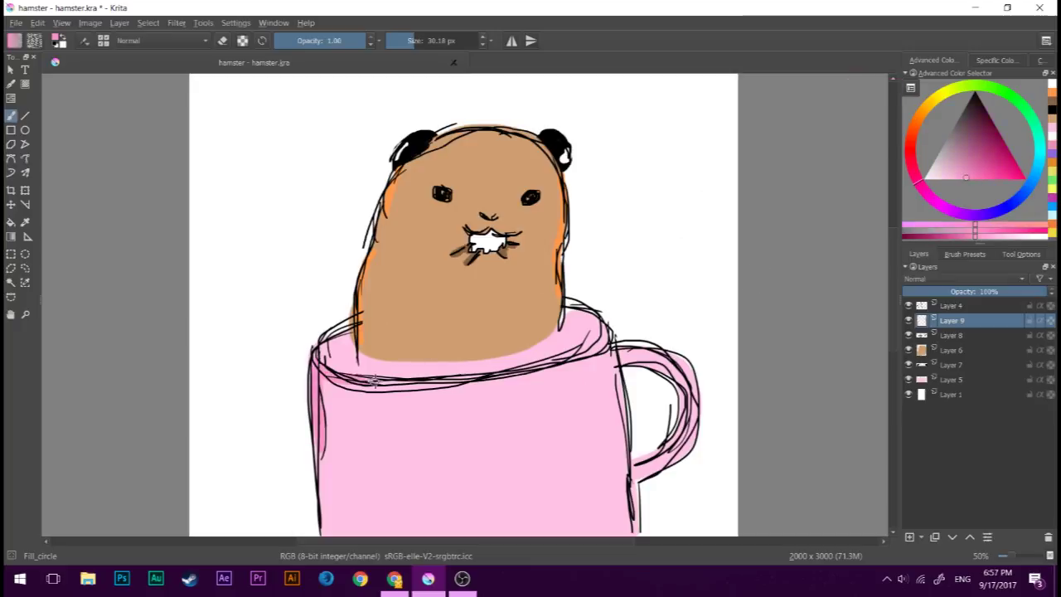
{"action": "mouse_move", "coordinate": [374, 380]}
{"action": "left_mouse_down"}
{"action": "mouse_move", "coordinate": [668, 352]}
{"action": "mouse_move", "coordinate": [692, 398]}
{"action": "mouse_move", "coordinate": [695, 452]}
{"action": "left_mouse_up"}
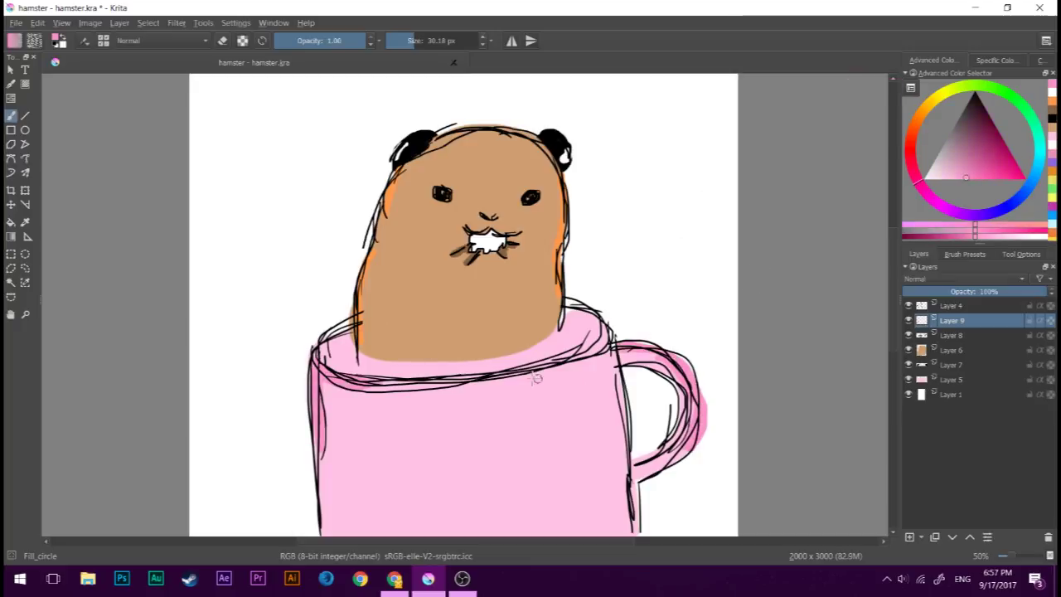
{"action": "left_click_drag", "start_coordinate": [520, 377], "coordinate": [587, 322]}
{"action": "scroll", "coordinate": [526, 409], "scroll_direction": "down", "scroll_amount": 3}
{"action": "left_click_drag", "start_coordinate": [572, 413], "coordinate": [618, 404]}
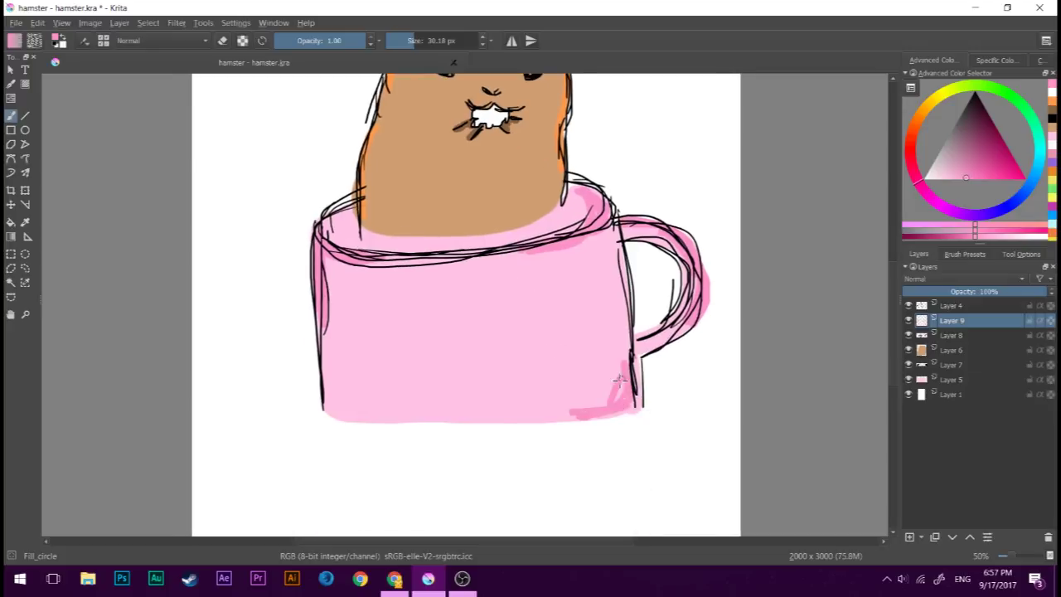
{"action": "left_click_drag", "start_coordinate": [327, 386], "coordinate": [369, 415]}
Add a near-white highlight and a lighter pink stroke along the mug rim
{"action": "left_click", "coordinate": [382, 440], "text": "ctrl"}
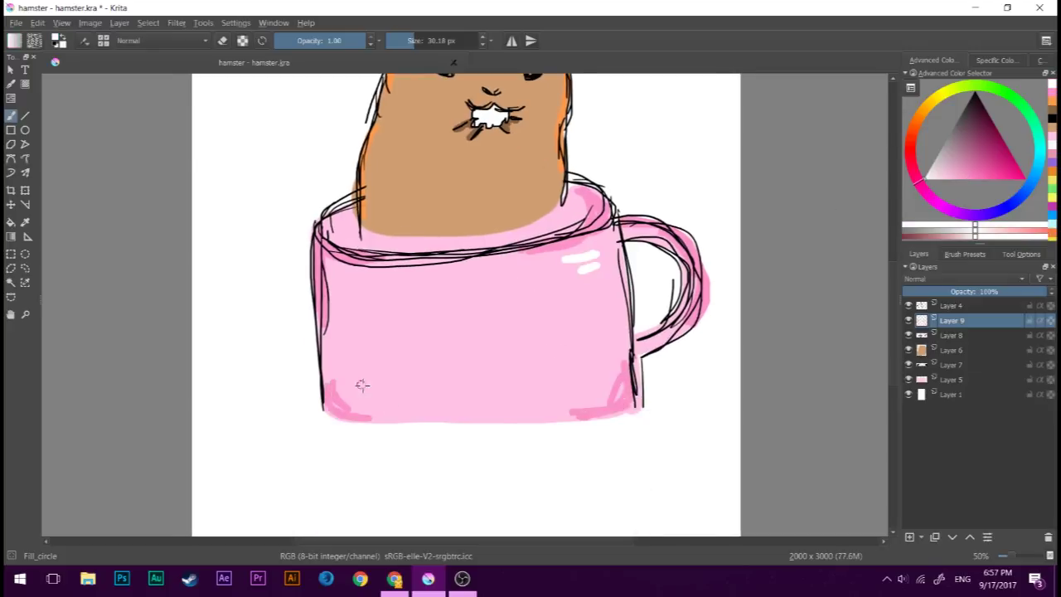
{"action": "scroll", "coordinate": [350, 402], "scroll_direction": "down", "scroll_amount": 3}
{"action": "scroll", "coordinate": [498, 249], "scroll_direction": "up", "scroll_amount": 3}
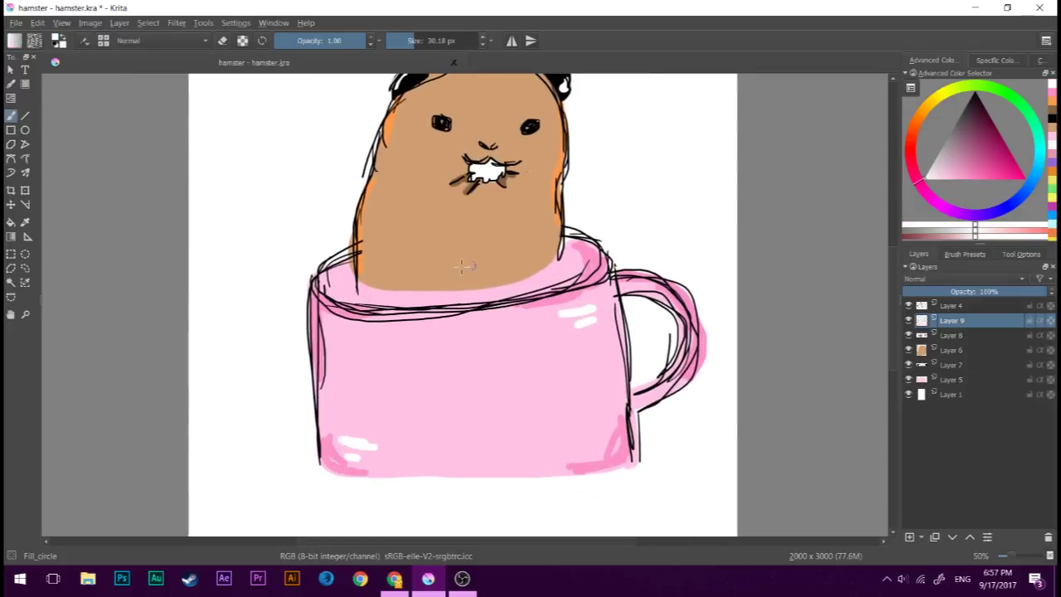
{"action": "left_click_drag", "start_coordinate": [489, 288], "coordinate": [528, 282]}
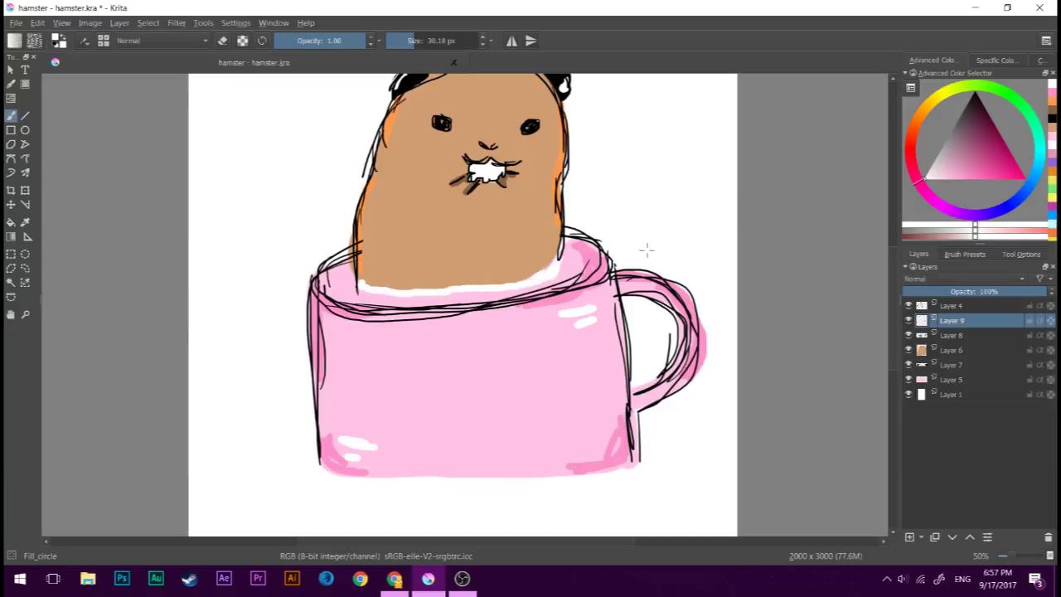
{"action": "left_click_drag", "start_coordinate": [309, 293], "coordinate": [607, 261]}
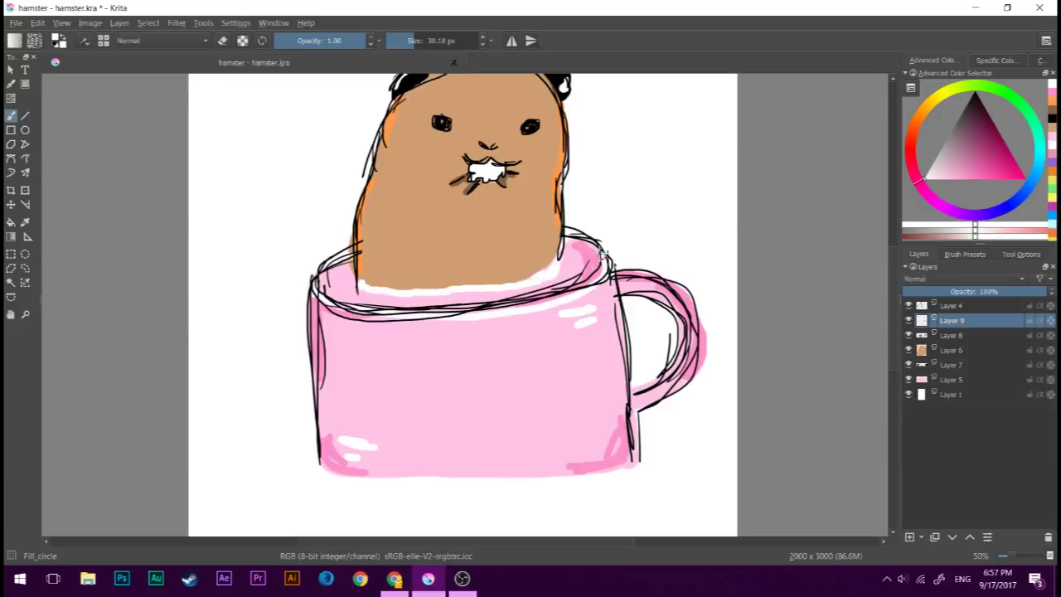
{"action": "key", "text": "ctrl+z"}
{"action": "mouse_move", "coordinate": [354, 310]}
{"action": "left_mouse_down"}
{"action": "mouse_move", "coordinate": [583, 294]}
{"action": "mouse_move", "coordinate": [693, 302]}
{"action": "left_mouse_up"}
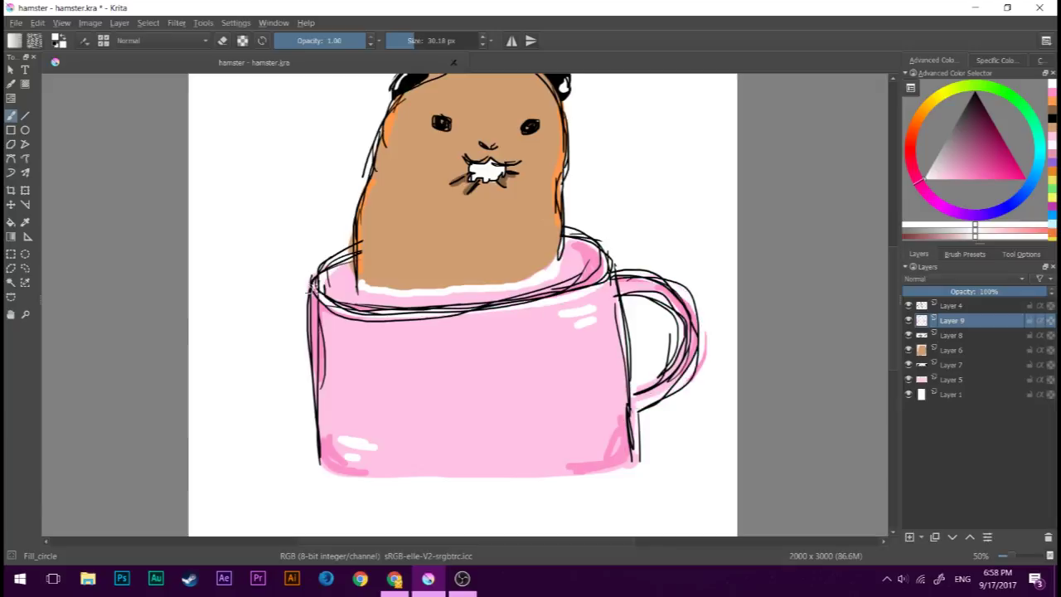
Fill the mug's left edge pink up to the outline, then select Layer 1
{"action": "left_click_drag", "start_coordinate": [313, 284], "coordinate": [327, 450]}
{"action": "left_click_drag", "start_coordinate": [332, 344], "coordinate": [325, 452]}
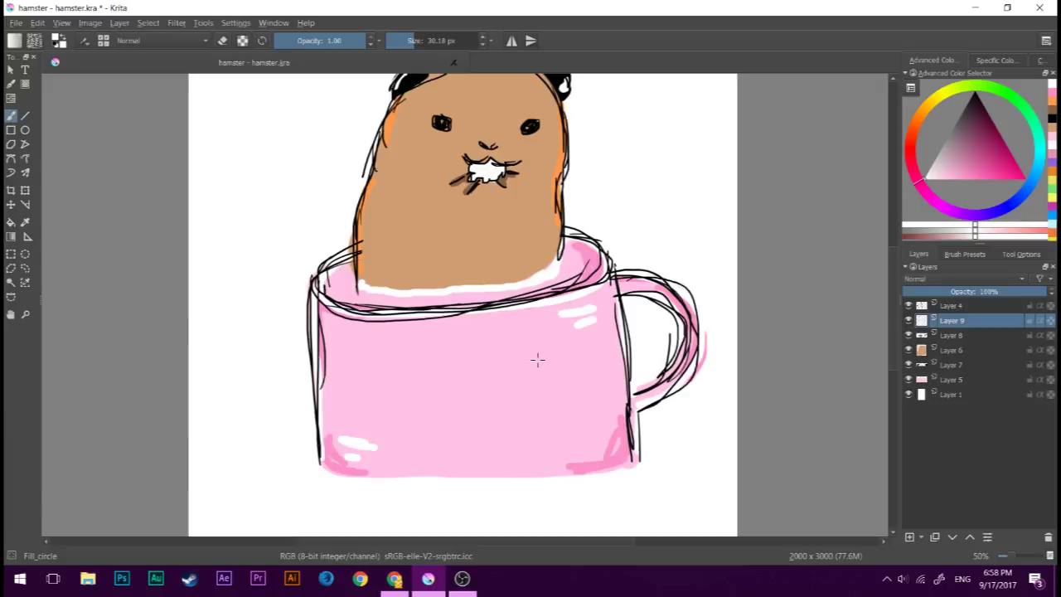
{"action": "left_click_drag", "start_coordinate": [478, 230], "coordinate": [487, 288]}
{"action": "left_click", "coordinate": [953, 395]}
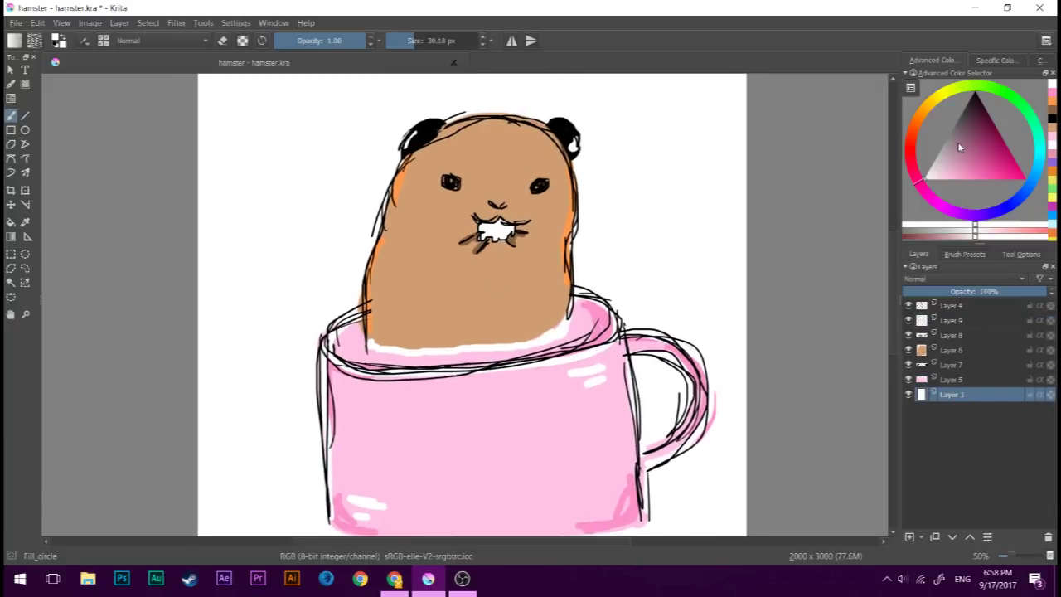
Bucket-fill the canvas background light green on Layer 1
{"action": "left_click", "coordinate": [995, 89]}
{"action": "left_click_drag", "start_coordinate": [926, 177], "coordinate": [940, 176]}
{"action": "left_click", "coordinate": [11, 222]}
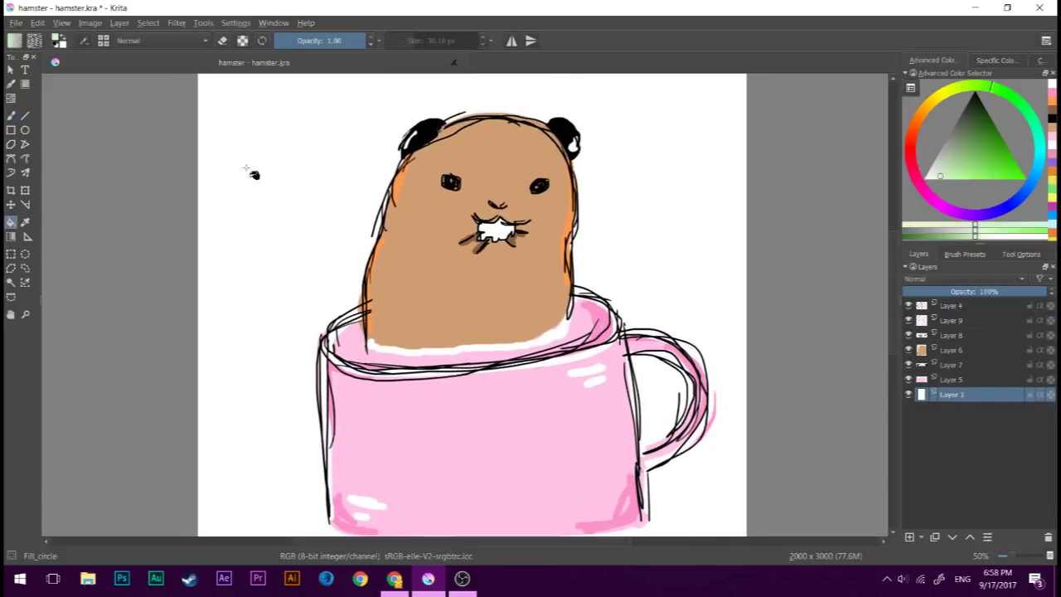
{"action": "left_click", "coordinate": [270, 177]}
{"action": "scroll", "coordinate": [271, 177], "scroll_direction": "down", "scroll_amount": 1}
{"action": "scroll", "coordinate": [270, 178], "scroll_direction": "up", "scroll_amount": 1}
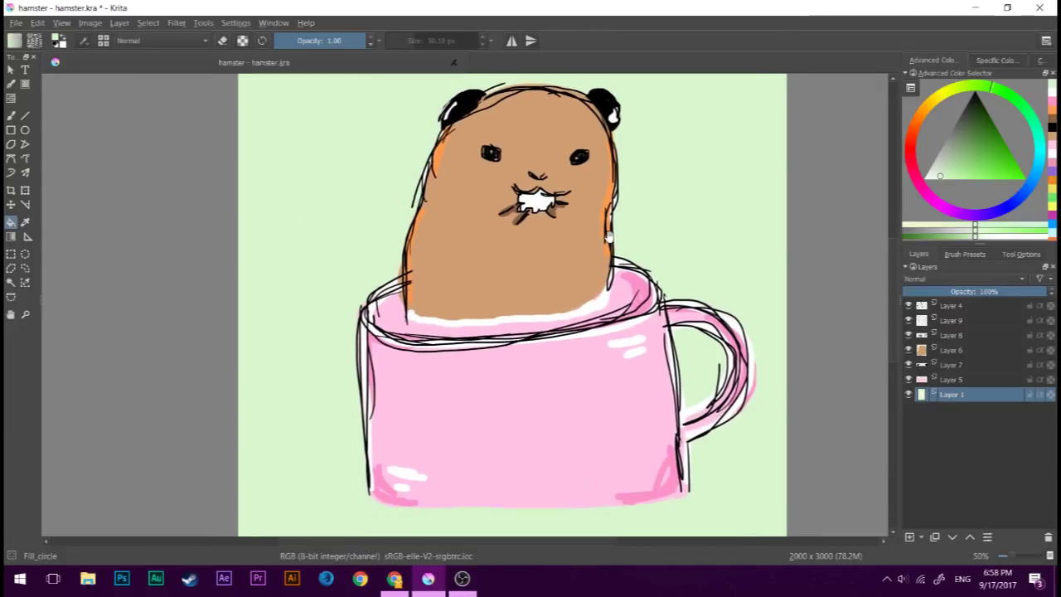
Lower the Layer 4 sketch opacity to 33% and add Layer 10 with near-black chosen
{"action": "key", "text": "b"}
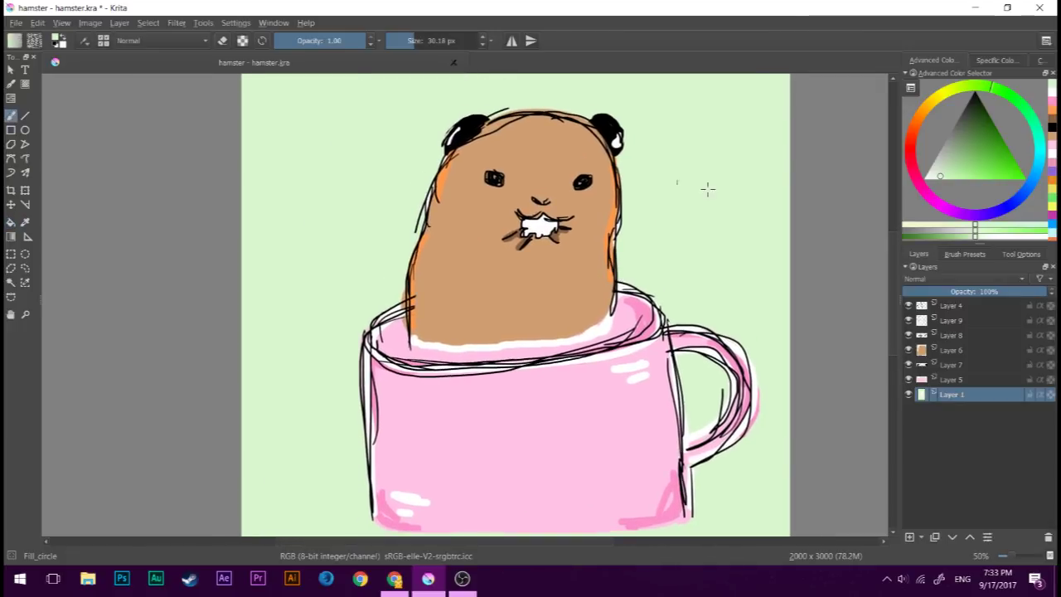
{"action": "left_click", "coordinate": [924, 305]}
{"action": "left_click", "coordinate": [909, 320]}
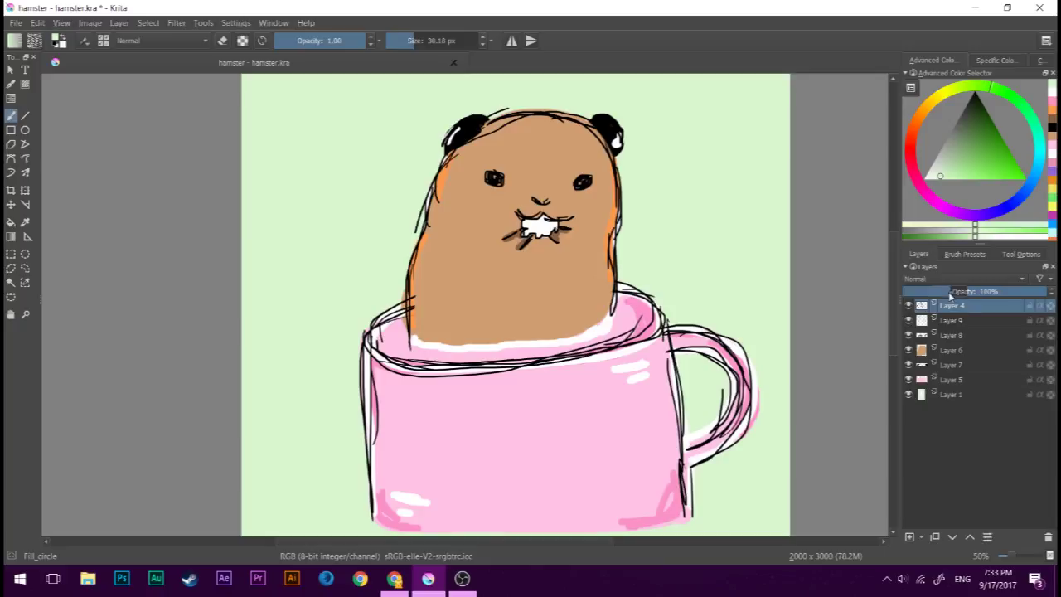
{"action": "left_click", "coordinate": [950, 291]}
{"action": "left_click", "coordinate": [910, 537]}
{"action": "left_click", "coordinate": [975, 141]}
Outline the hamster's head and upper back in thick black after undoing a test stroke
{"action": "left_click_drag", "start_coordinate": [406, 148], "coordinate": [396, 199]}
{"action": "key", "text": "ctrl+z"}
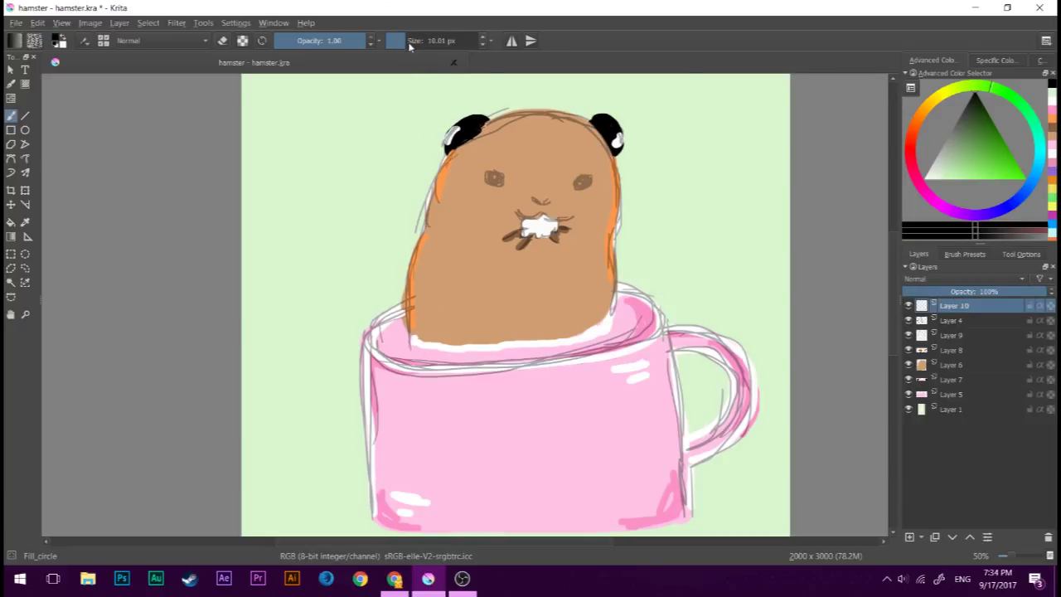
{"action": "key", "text": "ctrl+z"}
{"action": "key", "text": "ctrl+z"}
{"action": "scroll", "coordinate": [485, 127], "scroll_direction": "up", "scroll_amount": 4}
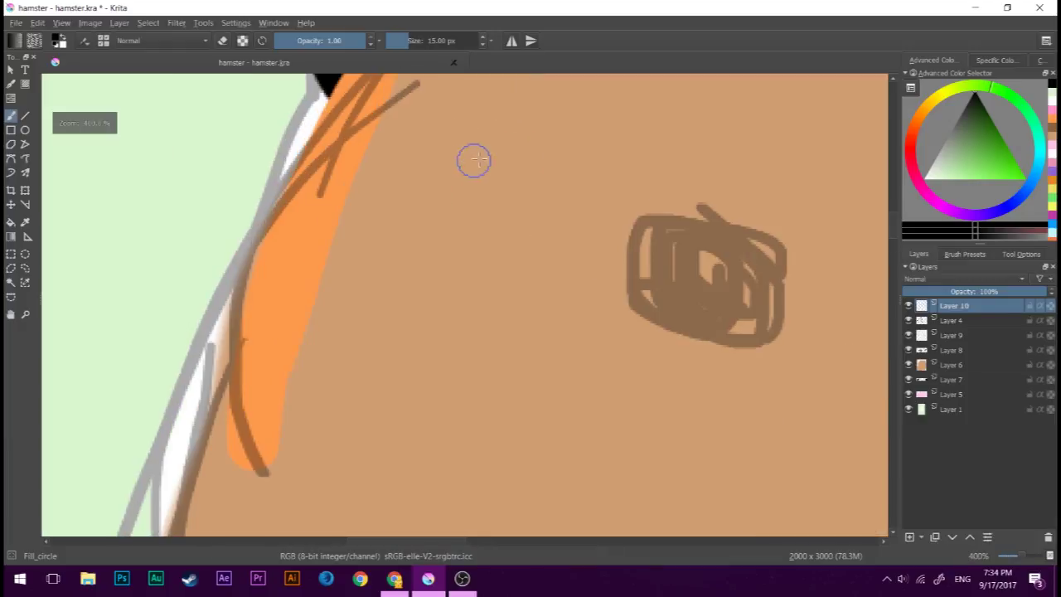
{"action": "scroll", "coordinate": [473, 159], "scroll_direction": "up", "scroll_amount": 2}
{"action": "mouse_move", "coordinate": [263, 228]}
{"action": "left_mouse_down"}
{"action": "mouse_move", "coordinate": [549, 135]}
{"action": "mouse_move", "coordinate": [696, 143]}
{"action": "left_mouse_up"}
{"action": "mouse_move", "coordinate": [340, 153]}
{"action": "left_mouse_down"}
{"action": "mouse_move", "coordinate": [414, 155]}
{"action": "mouse_move", "coordinate": [671, 201]}
{"action": "mouse_move", "coordinate": [737, 265]}
{"action": "mouse_move", "coordinate": [595, 37]}
{"action": "left_mouse_up"}
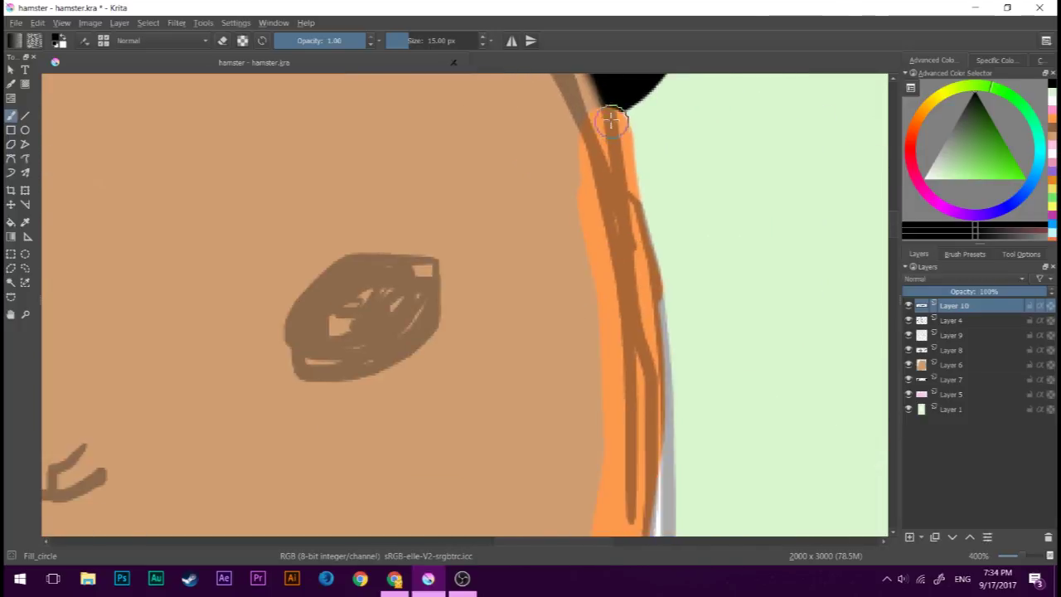
{"action": "mouse_move", "coordinate": [601, 103]}
{"action": "left_mouse_down"}
{"action": "mouse_move", "coordinate": [651, 214]}
{"action": "mouse_move", "coordinate": [634, 159]}
{"action": "left_mouse_up"}
{"action": "key", "text": "ctrl+z"}
Extend the black back outline down the hamster's side toward the belly
{"action": "left_click_drag", "start_coordinate": [609, 124], "coordinate": [668, 286]}
{"action": "left_click_drag", "start_coordinate": [614, 335], "coordinate": [583, 182]}
{"action": "mouse_move", "coordinate": [638, 132]}
{"action": "left_mouse_down"}
{"action": "mouse_move", "coordinate": [633, 296]}
{"action": "mouse_move", "coordinate": [658, 131]}
{"action": "mouse_move", "coordinate": [592, 196]}
{"action": "left_mouse_up"}
{"action": "left_click_drag", "start_coordinate": [655, 83], "coordinate": [605, 353]}
{"action": "left_click_drag", "start_coordinate": [555, 380], "coordinate": [564, 248]}
{"action": "mouse_move", "coordinate": [624, 123]}
{"action": "left_mouse_down"}
{"action": "mouse_move", "coordinate": [608, 262]}
{"action": "mouse_move", "coordinate": [633, 185]}
{"action": "mouse_move", "coordinate": [623, 330]}
{"action": "left_mouse_up"}
{"action": "left_click_drag", "start_coordinate": [581, 498], "coordinate": [566, 360]}
{"action": "left_click_drag", "start_coordinate": [705, 123], "coordinate": [655, 347]}
{"action": "left_click_drag", "start_coordinate": [424, 340], "coordinate": [407, 230]}
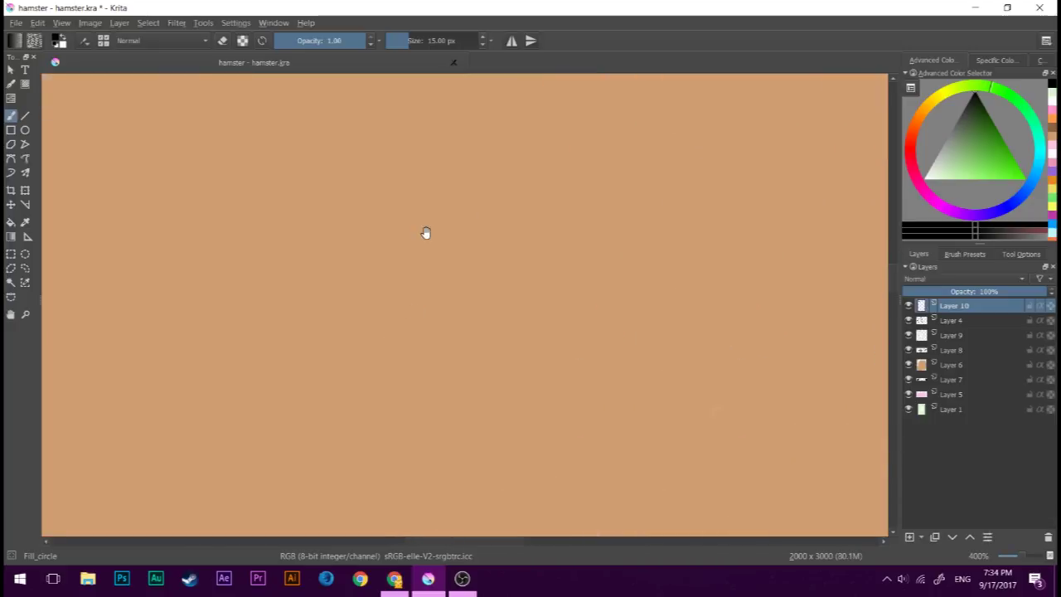
{"action": "scroll", "coordinate": [436, 386], "scroll_direction": "down", "scroll_amount": 1}
{"action": "left_click_drag", "start_coordinate": [436, 387], "coordinate": [464, 257]}
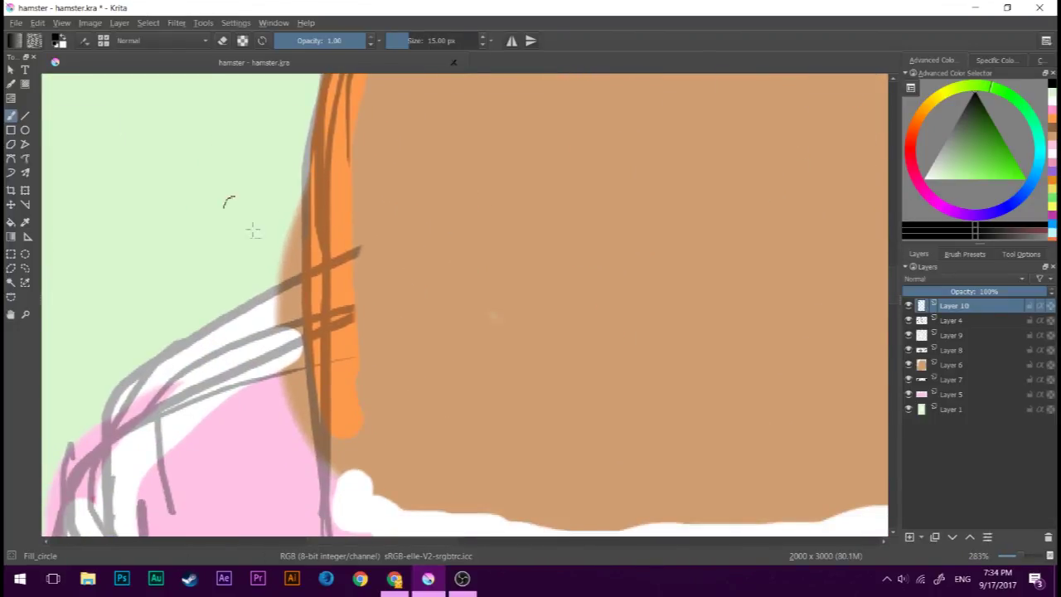
Trace the orange left back edge in black, redoing rough strokes until smooth
{"action": "left_click_drag", "start_coordinate": [333, 450], "coordinate": [308, 265]}
{"action": "key", "text": "ctrl+z"}
{"action": "mouse_move", "coordinate": [320, 161]}
{"action": "left_mouse_down"}
{"action": "mouse_move", "coordinate": [315, 315]}
{"action": "mouse_move", "coordinate": [351, 272]}
{"action": "left_mouse_up"}
{"action": "left_click_drag", "start_coordinate": [394, 129], "coordinate": [325, 280]}
{"action": "key", "text": "ctrl+z"}
{"action": "left_click_drag", "start_coordinate": [400, 122], "coordinate": [332, 296]}
{"action": "key", "text": "ctrl+z"}
{"action": "mouse_move", "coordinate": [325, 381]}
{"action": "left_mouse_down"}
{"action": "mouse_move", "coordinate": [349, 249]}
{"action": "mouse_move", "coordinate": [340, 313]}
{"action": "left_mouse_up"}
{"action": "key", "text": "ctrl+z"}
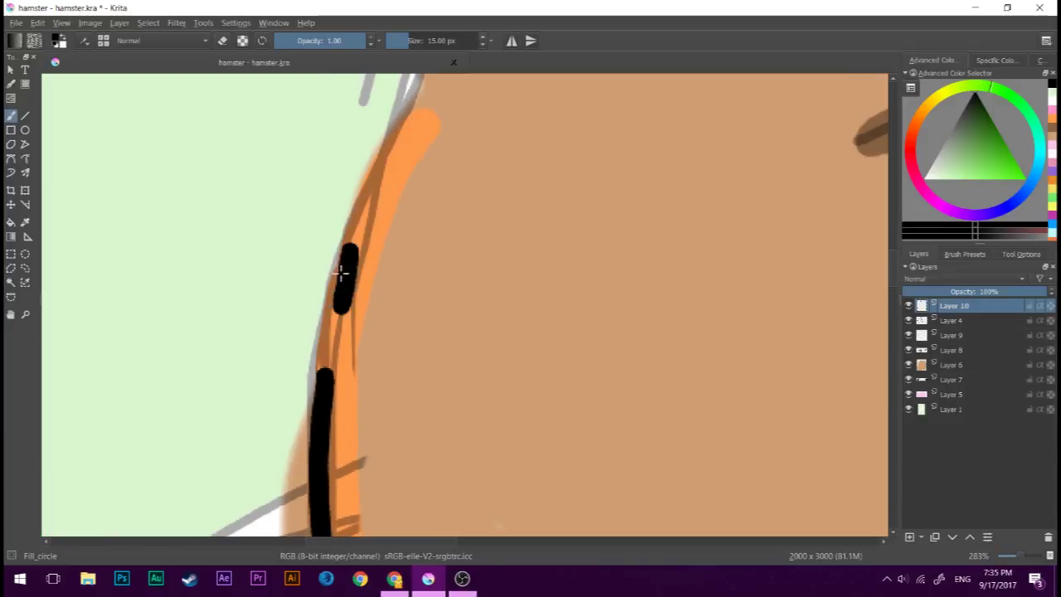
{"action": "key", "text": "ctrl+z"}
{"action": "left_click_drag", "start_coordinate": [350, 256], "coordinate": [326, 379]}
Continue the thick black outline down the orange edge and up toward the ear
{"action": "scroll", "coordinate": [398, 177], "scroll_direction": "up", "scroll_amount": 2}
{"action": "left_click_drag", "start_coordinate": [430, 214], "coordinate": [365, 365]}
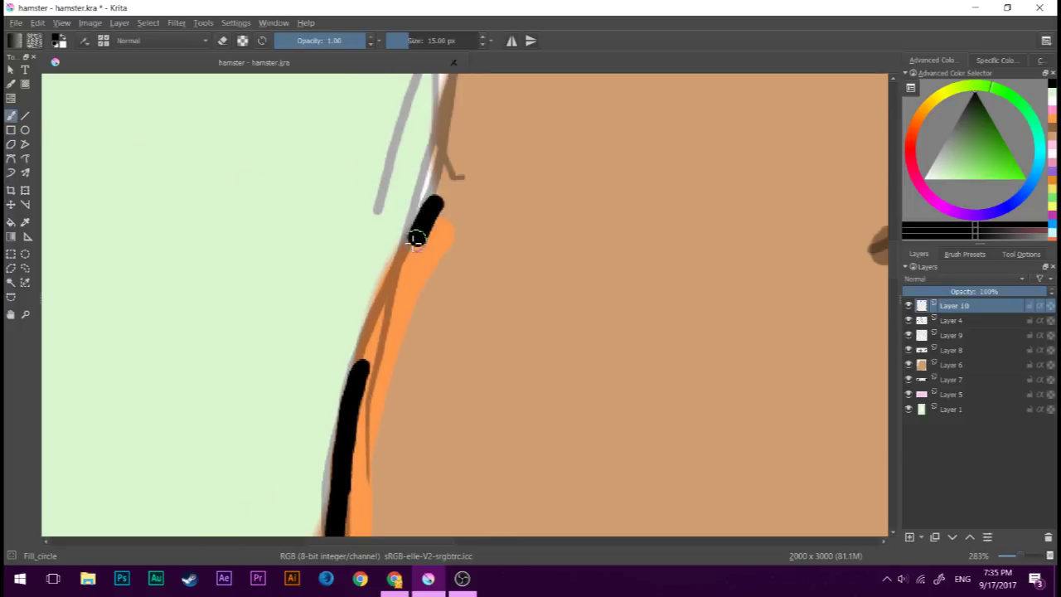
{"action": "scroll", "coordinate": [423, 236], "scroll_direction": "up", "scroll_amount": 3}
{"action": "left_click_drag", "start_coordinate": [457, 118], "coordinate": [417, 344]}
{"action": "key", "text": "ctrl+z"}
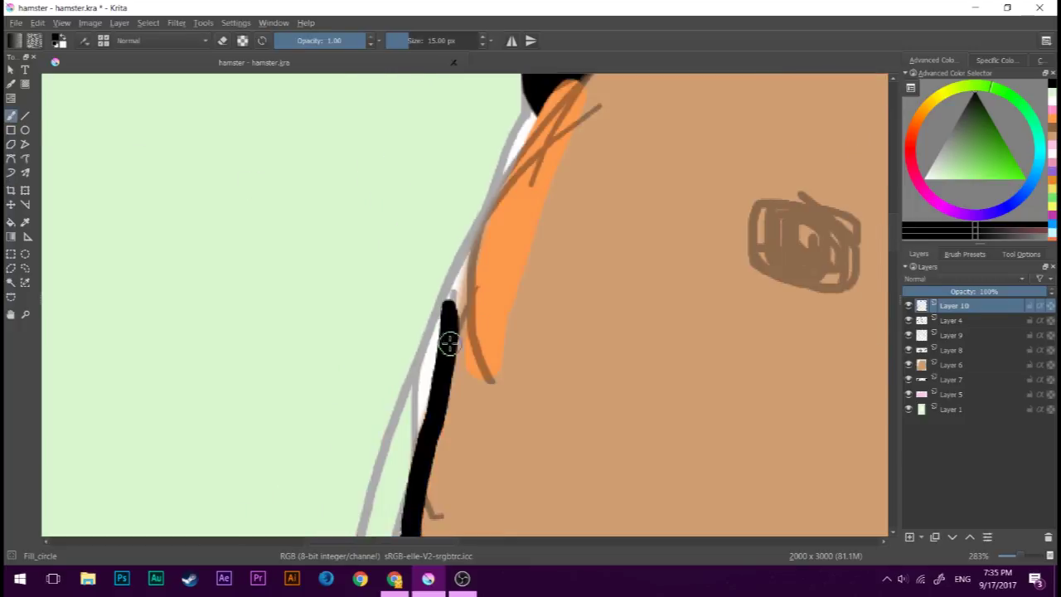
{"action": "scroll", "coordinate": [487, 209], "scroll_direction": "down", "scroll_amount": 2}
{"action": "left_click_drag", "start_coordinate": [497, 119], "coordinate": [424, 435]}
{"action": "key", "text": "ctrl+z"}
{"action": "scroll", "coordinate": [497, 285], "scroll_direction": "up", "scroll_amount": 2}
{"action": "scroll", "coordinate": [498, 284], "scroll_direction": "up", "scroll_amount": 2}
{"action": "left_click_drag", "start_coordinate": [510, 180], "coordinate": [486, 242]}
{"action": "scroll", "coordinate": [552, 254], "scroll_direction": "up", "scroll_amount": 1}
{"action": "scroll", "coordinate": [403, 307], "scroll_direction": "up", "scroll_amount": 2}
{"action": "left_click_drag", "start_coordinate": [404, 353], "coordinate": [495, 157]}
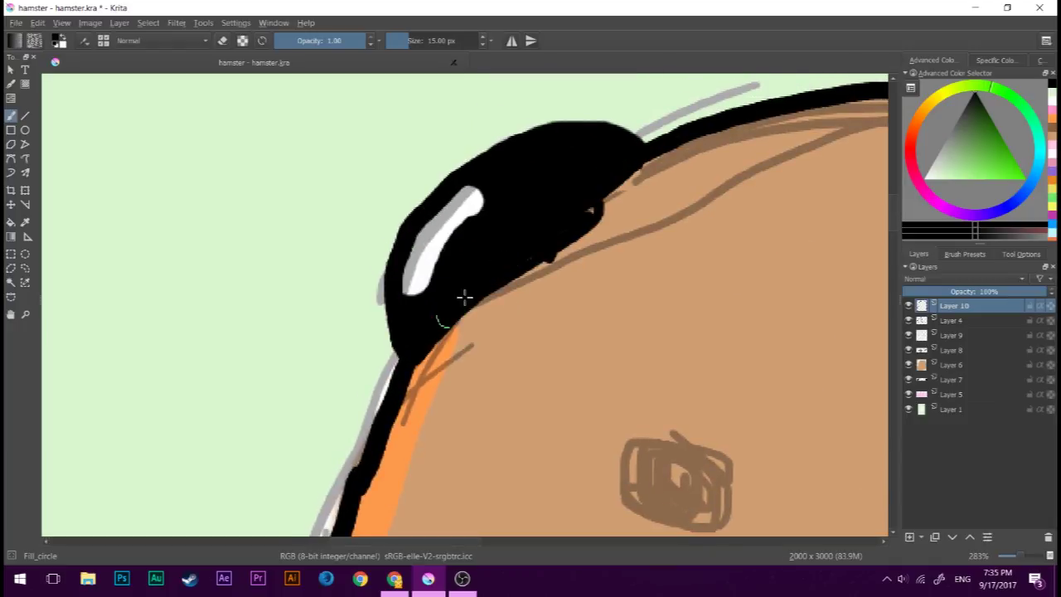
Outline the right edge of the hamster's ear in black
{"action": "scroll", "coordinate": [606, 243], "scroll_direction": "up", "scroll_amount": 2}
{"action": "scroll", "coordinate": [606, 243], "scroll_direction": "right", "scroll_amount": 5}
{"action": "scroll", "coordinate": [606, 243], "scroll_direction": "right", "scroll_amount": 4}
{"action": "scroll", "coordinate": [606, 243], "scroll_direction": "down", "scroll_amount": 1}
{"action": "mouse_move", "coordinate": [633, 214]}
{"action": "left_mouse_down"}
{"action": "mouse_move", "coordinate": [680, 348]}
{"action": "mouse_move", "coordinate": [635, 387]}
{"action": "left_mouse_up"}
{"action": "scroll", "coordinate": [635, 386], "scroll_direction": "down", "scroll_amount": 2}
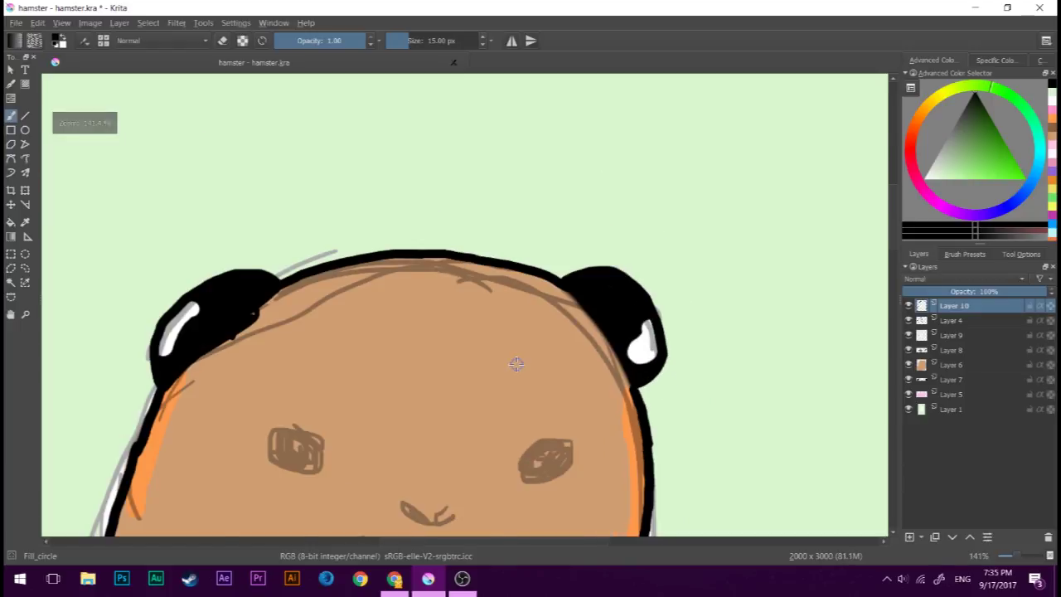
{"action": "scroll", "coordinate": [516, 363], "scroll_direction": "down", "scroll_amount": 3}
{"action": "scroll", "coordinate": [591, 481], "scroll_direction": "down", "scroll_amount": 3}
{"action": "scroll", "coordinate": [465, 274], "scroll_direction": "up", "scroll_amount": 2}
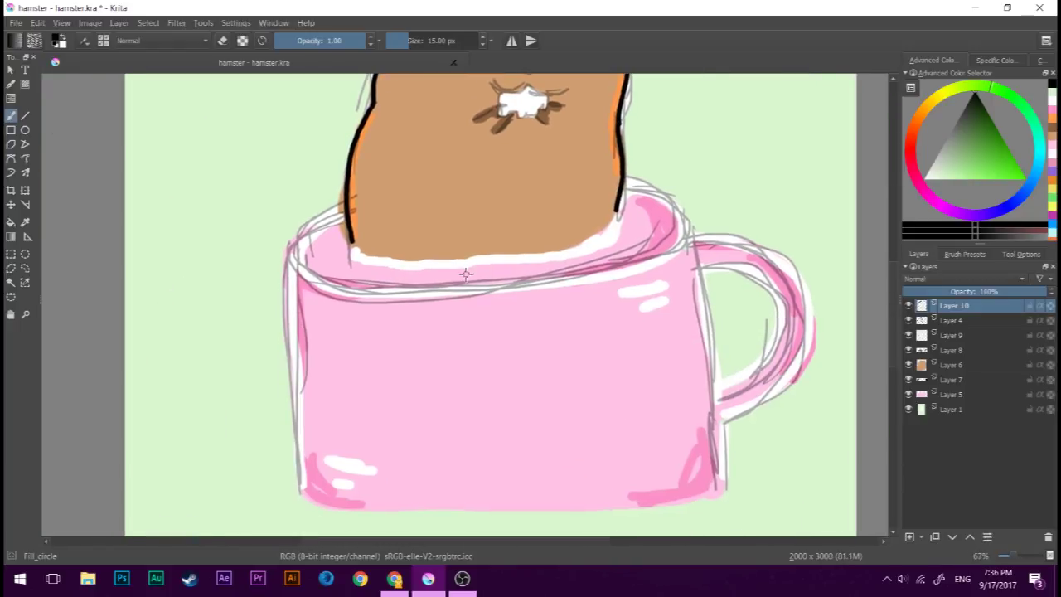
{"action": "scroll", "coordinate": [465, 274], "scroll_direction": "up", "scroll_amount": 2}
Ink bold black outlines along the mug's left and top-right rim
{"action": "mouse_move", "coordinate": [447, 155]}
{"action": "left_mouse_down"}
{"action": "mouse_move", "coordinate": [390, 186]}
{"action": "mouse_move", "coordinate": [357, 303]}
{"action": "mouse_move", "coordinate": [86, 230]}
{"action": "mouse_move", "coordinate": [189, 249]}
{"action": "mouse_move", "coordinate": [663, 232]}
{"action": "mouse_move", "coordinate": [756, 209]}
{"action": "left_mouse_up"}
{"action": "left_click_drag", "start_coordinate": [756, 209], "coordinate": [509, 234]}
{"action": "mouse_move", "coordinate": [489, 79]}
{"action": "left_mouse_down"}
{"action": "mouse_move", "coordinate": [601, 153]}
{"action": "mouse_move", "coordinate": [471, 275]}
{"action": "mouse_move", "coordinate": [413, 228]}
{"action": "left_mouse_up"}
Outline the top and outer right side of the mug handle in black, redoing poor strokes
{"action": "mouse_move", "coordinate": [558, 154]}
{"action": "left_mouse_down"}
{"action": "mouse_move", "coordinate": [613, 151]}
{"action": "mouse_move", "coordinate": [816, 330]}
{"action": "mouse_move", "coordinate": [816, 227]}
{"action": "mouse_move", "coordinate": [652, 416]}
{"action": "mouse_move", "coordinate": [752, 380]}
{"action": "mouse_move", "coordinate": [829, 213]}
{"action": "left_mouse_up"}
{"action": "key", "text": "ctrl+z"}
{"action": "key", "text": "ctrl+z"}
{"action": "left_click_drag", "start_coordinate": [724, 180], "coordinate": [746, 291]}
{"action": "key", "text": "ctrl+z"}
{"action": "mouse_move", "coordinate": [566, 156]}
{"action": "left_mouse_down"}
{"action": "mouse_move", "coordinate": [687, 164]}
{"action": "mouse_move", "coordinate": [835, 258]}
{"action": "left_mouse_up"}
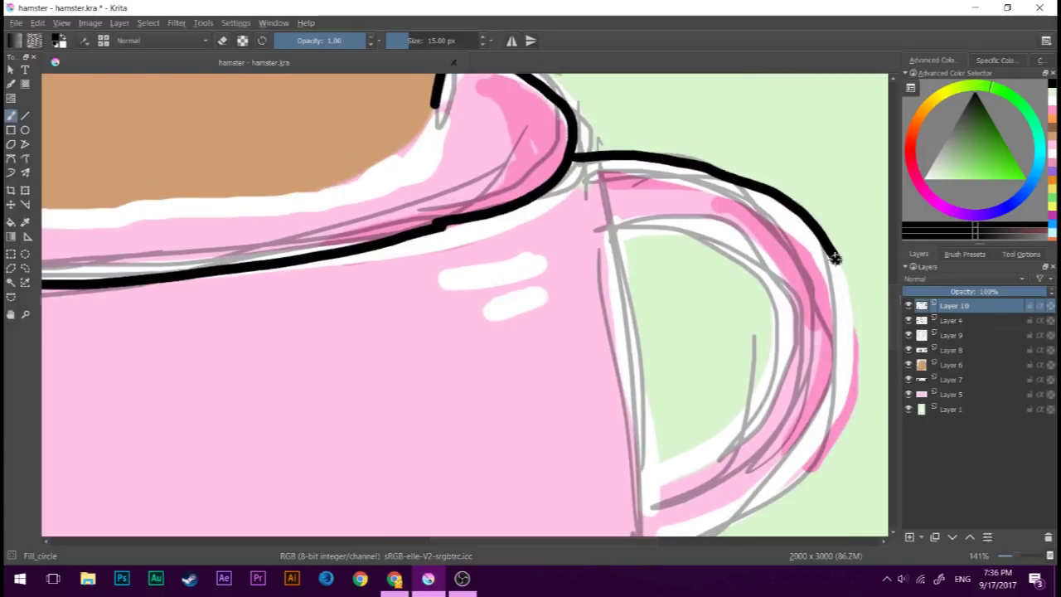
{"action": "key", "text": "ctrl+z"}
{"action": "left_click_drag", "start_coordinate": [822, 166], "coordinate": [834, 333]}
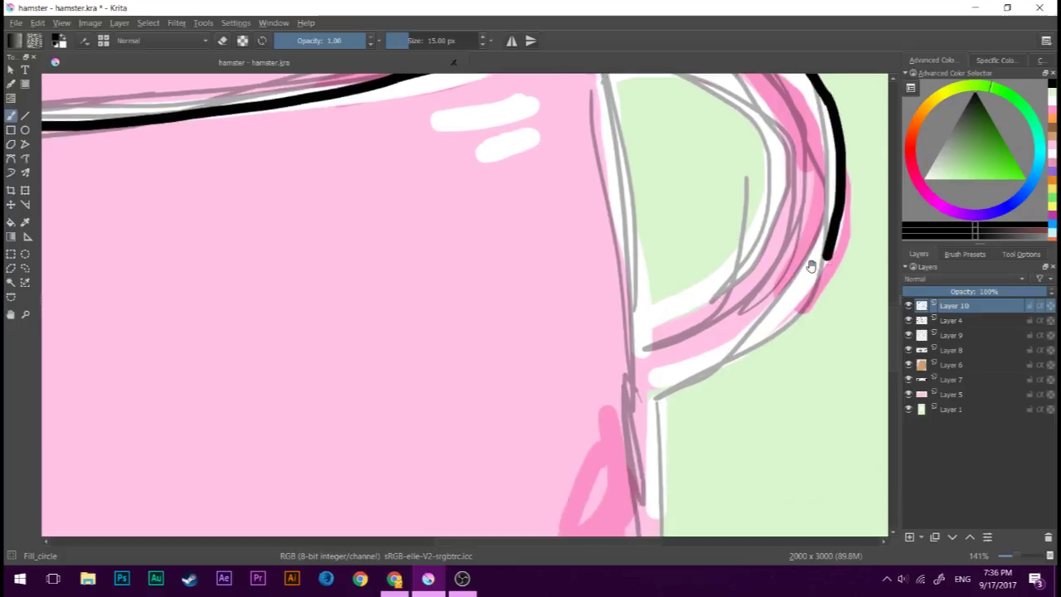
{"action": "mouse_move", "coordinate": [810, 265]}
{"action": "left_mouse_down"}
{"action": "mouse_move", "coordinate": [739, 343]}
{"action": "mouse_move", "coordinate": [665, 379]}
{"action": "left_mouse_up"}
Draw and close the black inner curve of the mug handle
{"action": "mouse_move", "coordinate": [614, 162]}
{"action": "left_mouse_down"}
{"action": "mouse_move", "coordinate": [754, 186]}
{"action": "mouse_move", "coordinate": [693, 371]}
{"action": "mouse_move", "coordinate": [620, 248]}
{"action": "mouse_move", "coordinate": [660, 402]}
{"action": "left_mouse_up"}
{"action": "left_click_drag", "start_coordinate": [657, 245], "coordinate": [662, 401]}
{"action": "left_click_drag", "start_coordinate": [707, 287], "coordinate": [569, 334]}
Try black outlines along the mug's left edge, undoing the unsatisfactory strokes
{"action": "left_click_drag", "start_coordinate": [365, 145], "coordinate": [380, 414]}
{"action": "key", "text": "ctrl+z"}
{"action": "left_click_drag", "start_coordinate": [378, 270], "coordinate": [378, 378]}
{"action": "key", "text": "ctrl+z"}
{"action": "key", "text": "ctrl+z"}
{"action": "left_click_drag", "start_coordinate": [392, 516], "coordinate": [384, 272]}
{"action": "scroll", "coordinate": [378, 122], "scroll_direction": "up", "scroll_amount": 3}
{"action": "left_click_drag", "start_coordinate": [377, 122], "coordinate": [385, 373]}
{"action": "key", "text": "ctrl+z"}
{"action": "scroll", "coordinate": [546, 178], "scroll_direction": "down", "scroll_amount": 2}
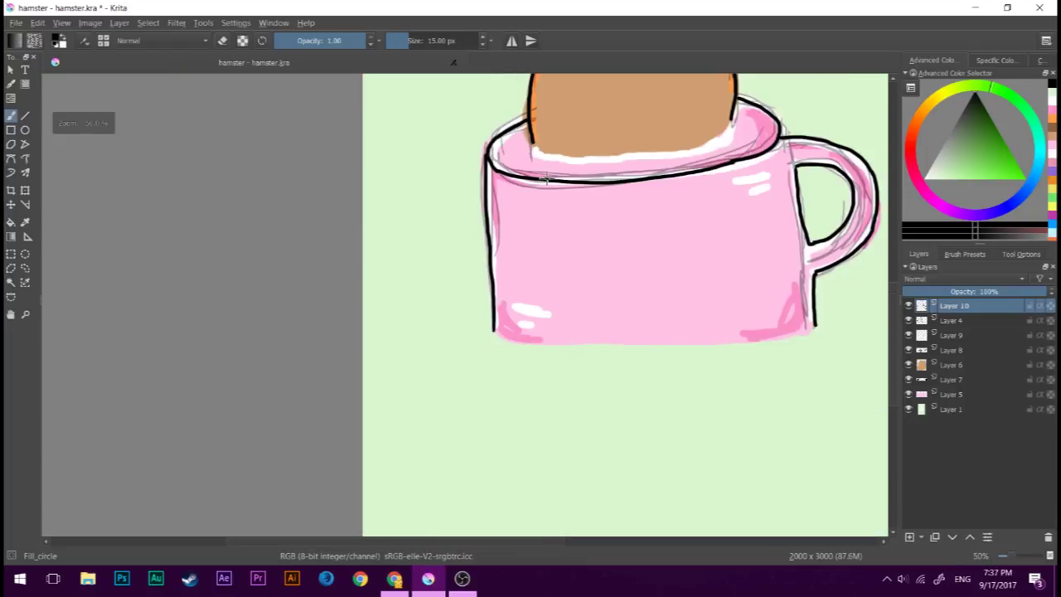
{"action": "scroll", "coordinate": [498, 360], "scroll_direction": "up", "scroll_amount": 2}
{"action": "scroll", "coordinate": [611, 230], "scroll_direction": "up", "scroll_amount": 5}
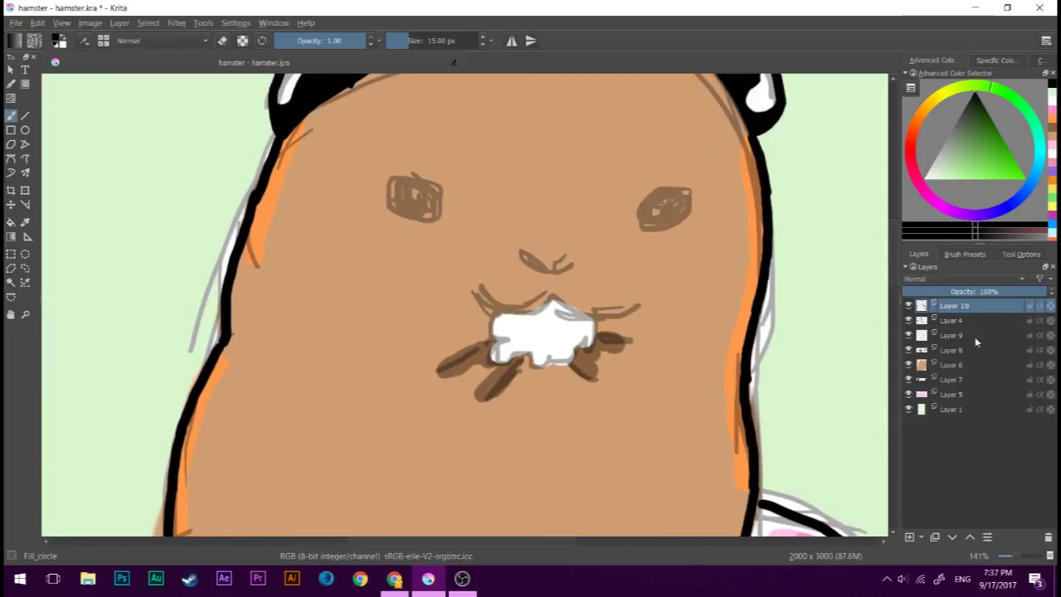
Paint the hamster's eyes solid black on new layers
{"action": "left_click", "coordinate": [910, 537]}
{"action": "left_click_drag", "start_coordinate": [664, 191], "coordinate": [679, 206]}
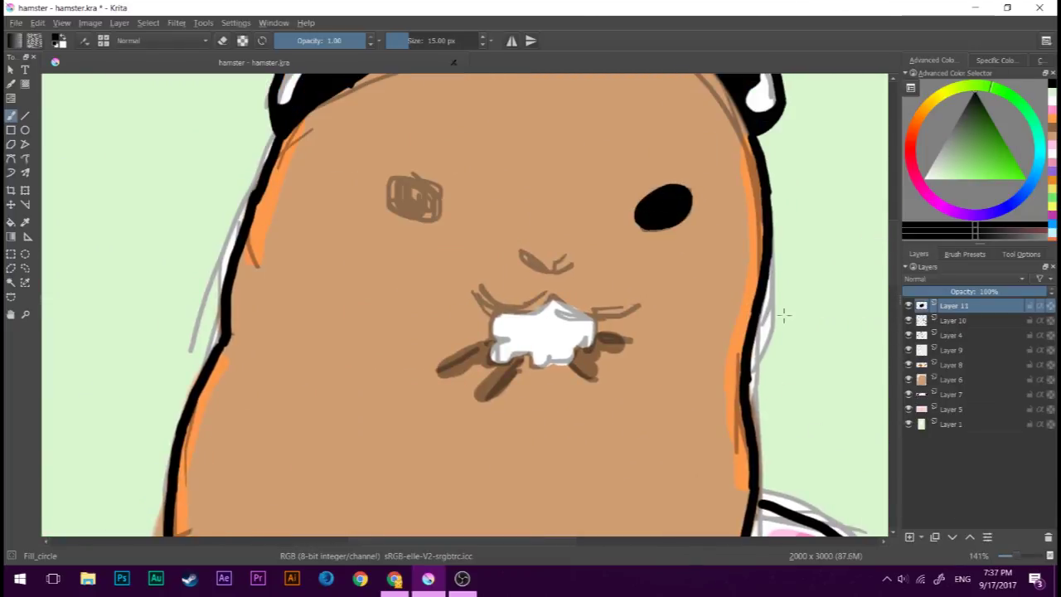
{"action": "left_click", "coordinate": [909, 536]}
{"action": "mouse_move", "coordinate": [402, 199]}
{"action": "left_mouse_down"}
{"action": "mouse_move", "coordinate": [429, 206]}
{"action": "mouse_move", "coordinate": [403, 181]}
{"action": "left_mouse_up"}
{"action": "key", "text": "ctrl+z"}
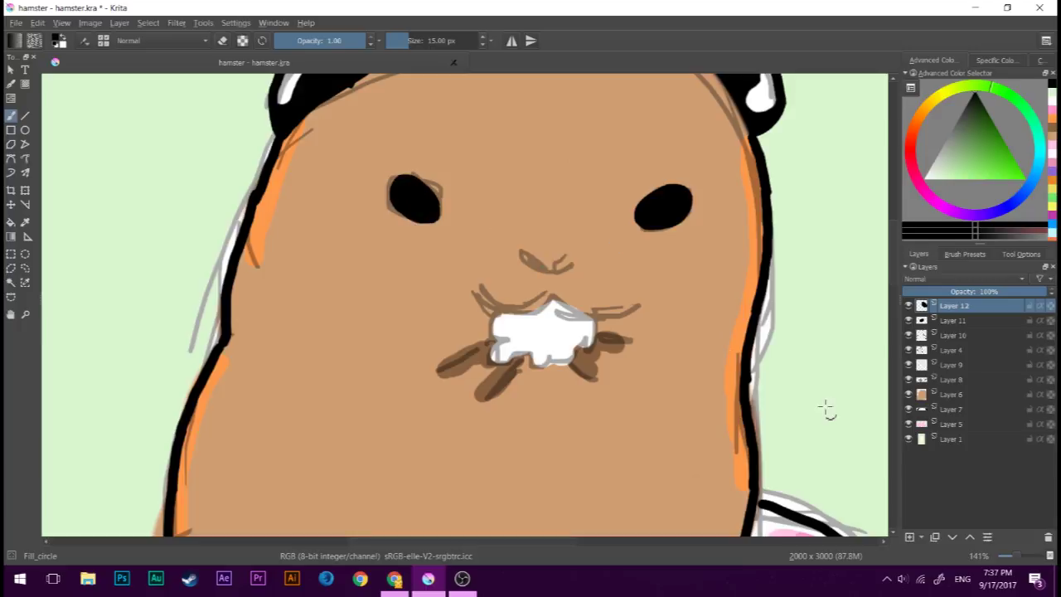
Draw a black mouth line and outline the tooth's sides and bottom
{"action": "left_click", "coordinate": [910, 537]}
{"action": "left_click", "coordinate": [909, 537]}
{"action": "mouse_move", "coordinate": [479, 292]}
{"action": "left_mouse_down"}
{"action": "mouse_move", "coordinate": [549, 309]}
{"action": "mouse_move", "coordinate": [626, 302]}
{"action": "left_mouse_up"}
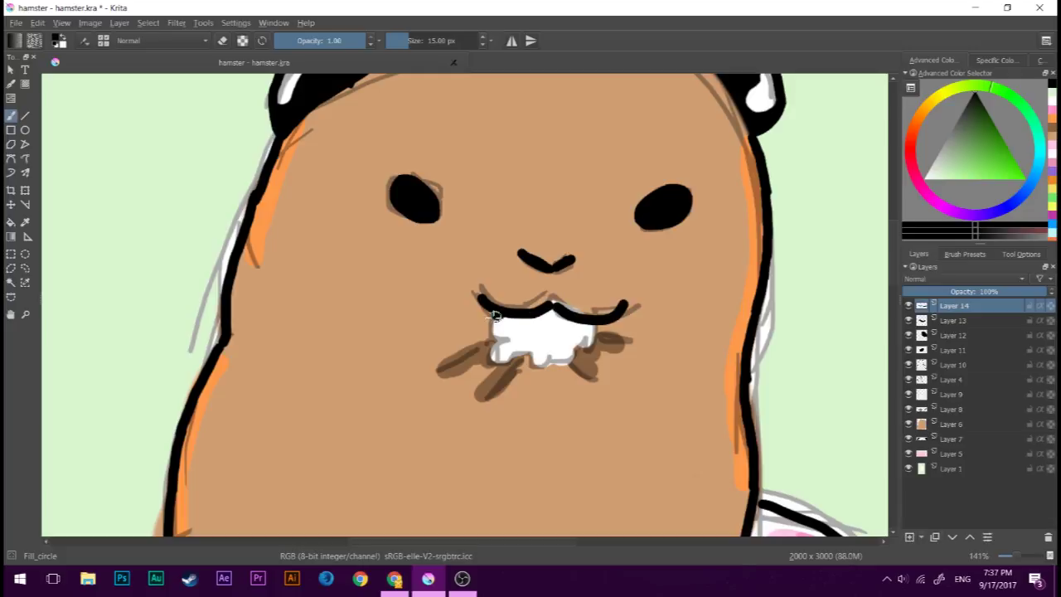
{"action": "left_click_drag", "start_coordinate": [494, 316], "coordinate": [517, 364]}
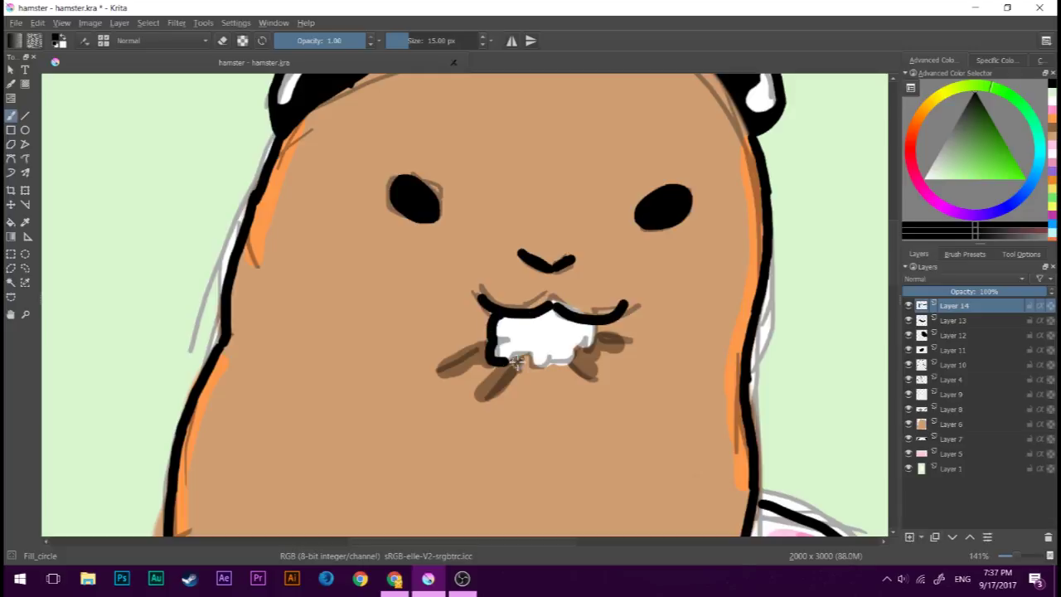
{"action": "left_click", "coordinate": [953, 365]}
{"action": "left_click_drag", "start_coordinate": [440, 372], "coordinate": [489, 348]}
{"action": "left_click_drag", "start_coordinate": [491, 396], "coordinate": [508, 374]}
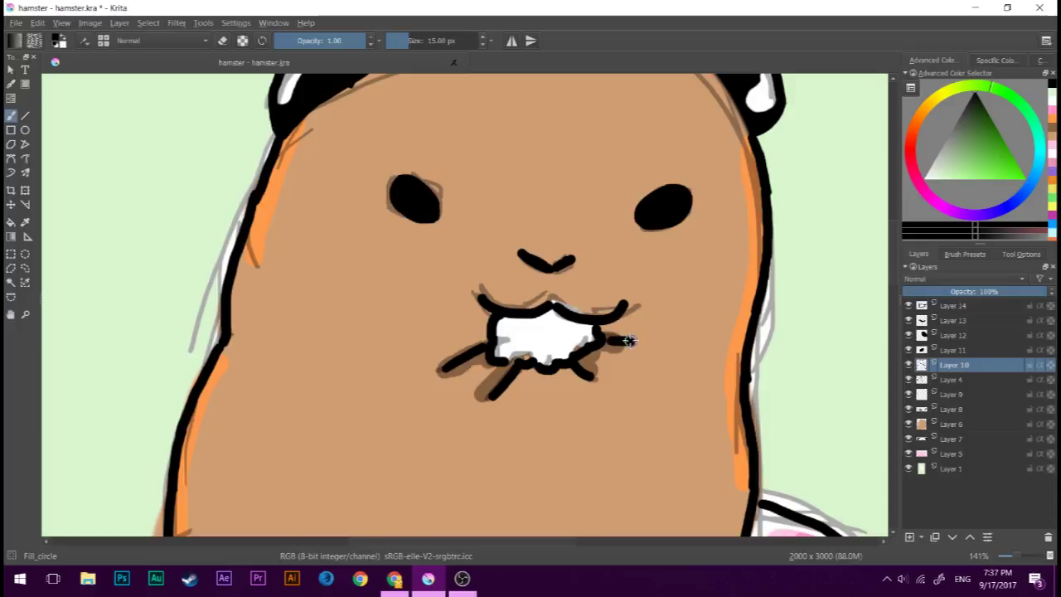
Zoom out and make Layer 9 the active layer
{"action": "scroll", "coordinate": [629, 340], "scroll_direction": "down", "scroll_amount": 2}
{"action": "left_click", "coordinate": [945, 379]}
{"action": "scroll", "coordinate": [669, 379], "scroll_direction": "down", "scroll_amount": 1}
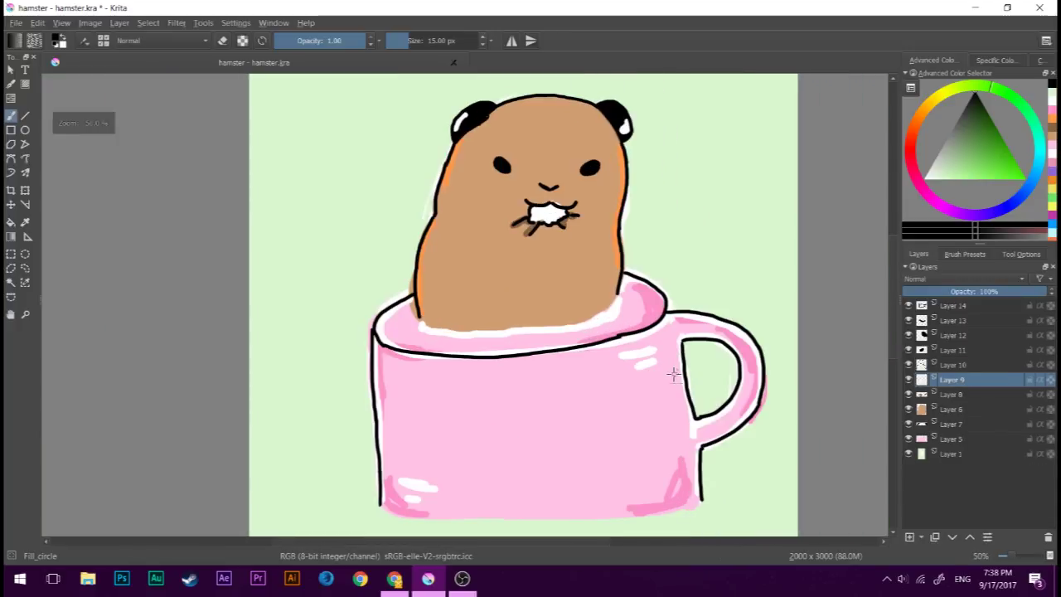
Select a light pink paint colour and the Basic_tip_default brush
{"action": "left_click_drag", "start_coordinate": [673, 375], "coordinate": [726, 388]}
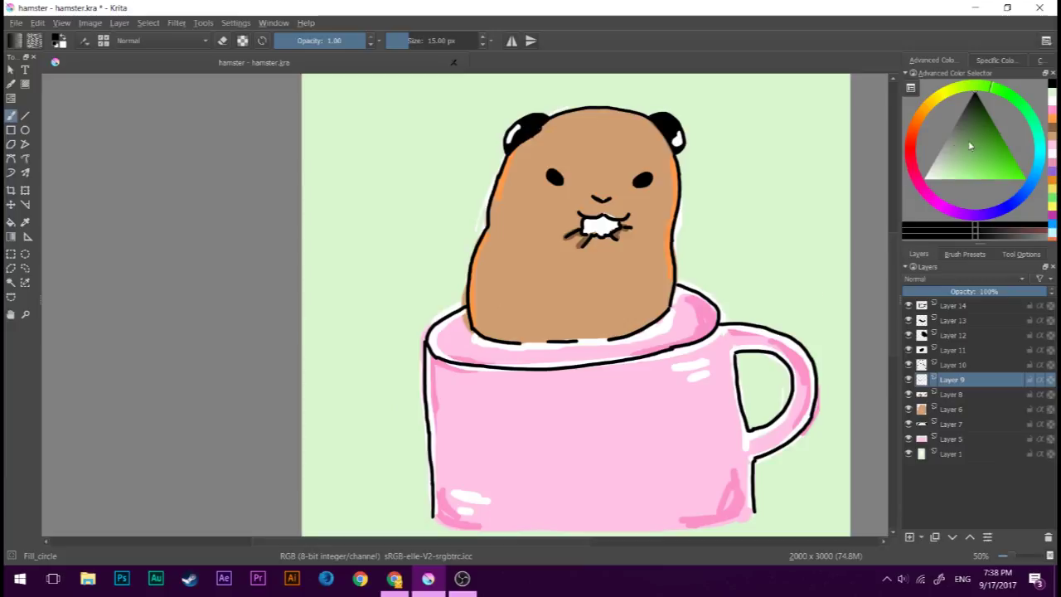
{"action": "left_click", "coordinate": [913, 172]}
{"action": "left_click_drag", "start_coordinate": [950, 186], "coordinate": [957, 181]}
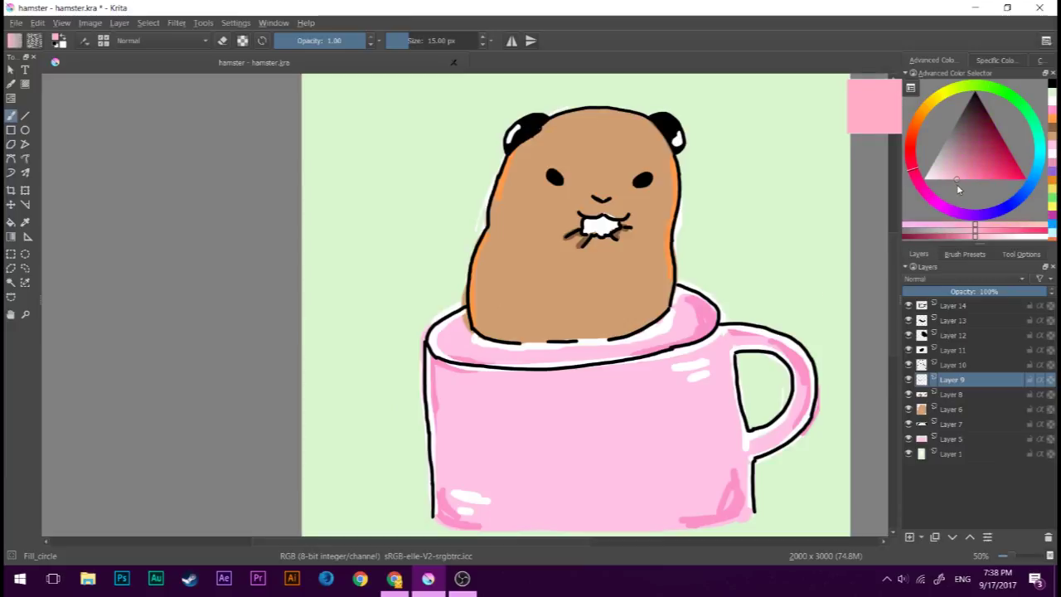
{"action": "left_click", "coordinate": [965, 254]}
{"action": "left_click", "coordinate": [937, 323]}
Paint pink blush on both cheeks on a new layer at 56% opacity
{"action": "scroll", "coordinate": [644, 237], "scroll_direction": "up", "scroll_amount": 4}
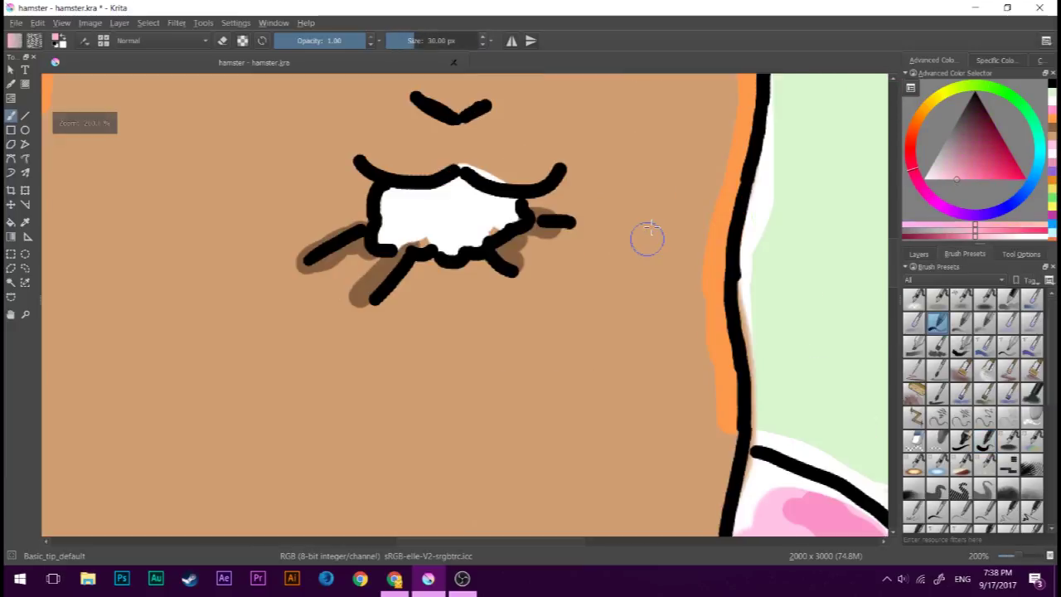
{"action": "left_click", "coordinate": [918, 253]}
{"action": "left_click", "coordinate": [953, 410]}
{"action": "left_click", "coordinate": [909, 395]}
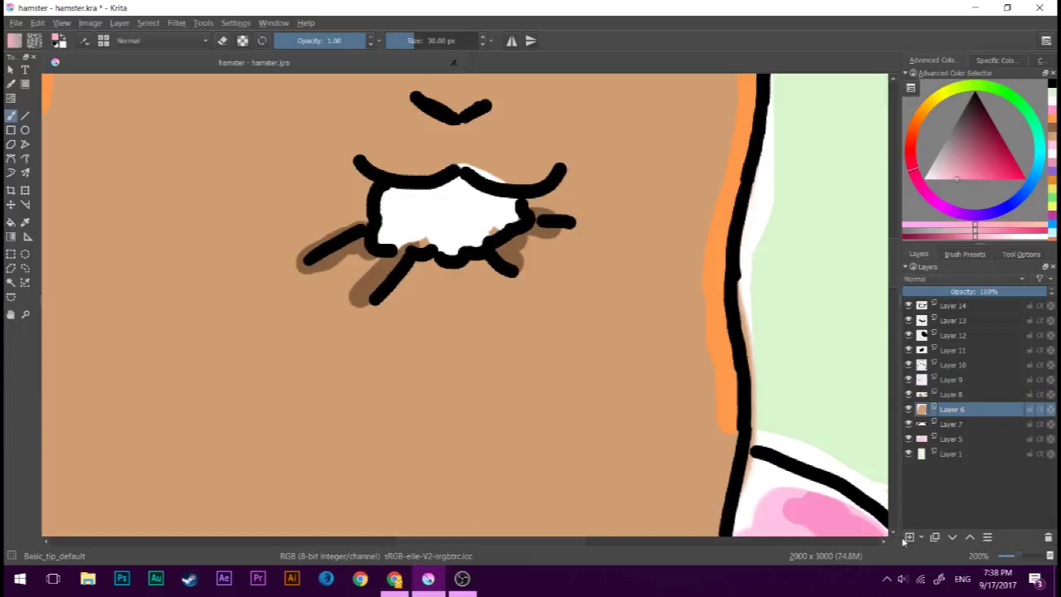
{"action": "left_click", "coordinate": [909, 536]}
{"action": "left_click_drag", "start_coordinate": [667, 265], "coordinate": [754, 270]}
{"action": "mouse_move", "coordinate": [282, 240]}
{"action": "left_mouse_down"}
{"action": "mouse_move", "coordinate": [179, 257]}
{"action": "mouse_move", "coordinate": [300, 249]}
{"action": "left_mouse_up"}
{"action": "left_click", "coordinate": [1009, 292]}
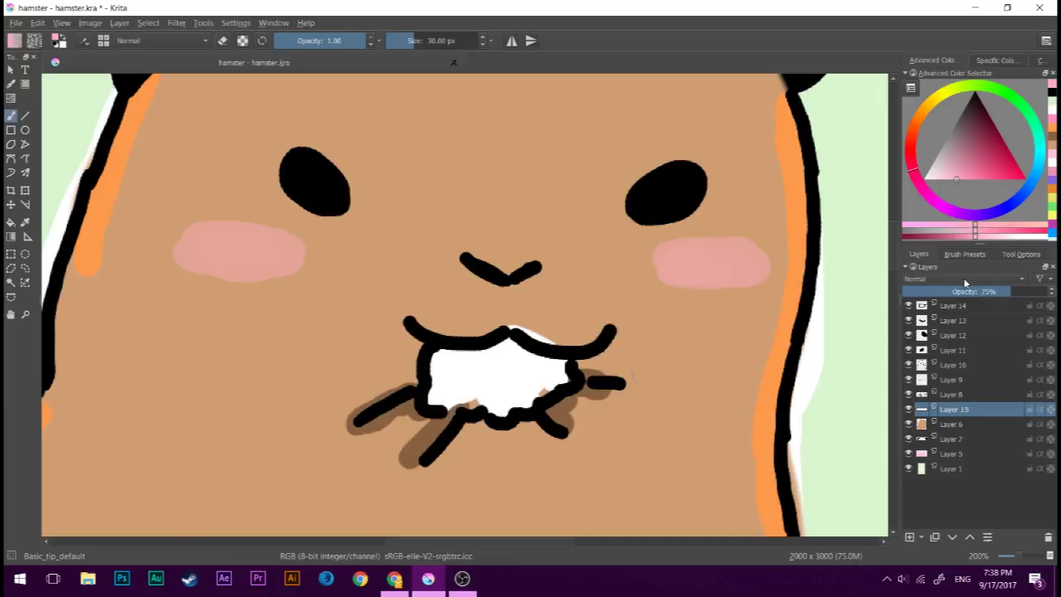
{"action": "left_click", "coordinate": [984, 291]}
Colour the nose and the inside of both ears pink
{"action": "scroll", "coordinate": [518, 212], "scroll_direction": "down", "scroll_amount": 4}
{"action": "scroll", "coordinate": [518, 212], "scroll_direction": "up", "scroll_amount": 1}
{"action": "scroll", "coordinate": [518, 212], "scroll_direction": "up", "scroll_amount": 3}
{"action": "left_click_drag", "start_coordinate": [519, 212], "coordinate": [486, 201]}
{"action": "scroll", "coordinate": [564, 296], "scroll_direction": "up", "scroll_amount": 3}
{"action": "scroll", "coordinate": [564, 296], "scroll_direction": "up", "scroll_amount": 3}
{"action": "left_click_drag", "start_coordinate": [651, 191], "coordinate": [667, 217]}
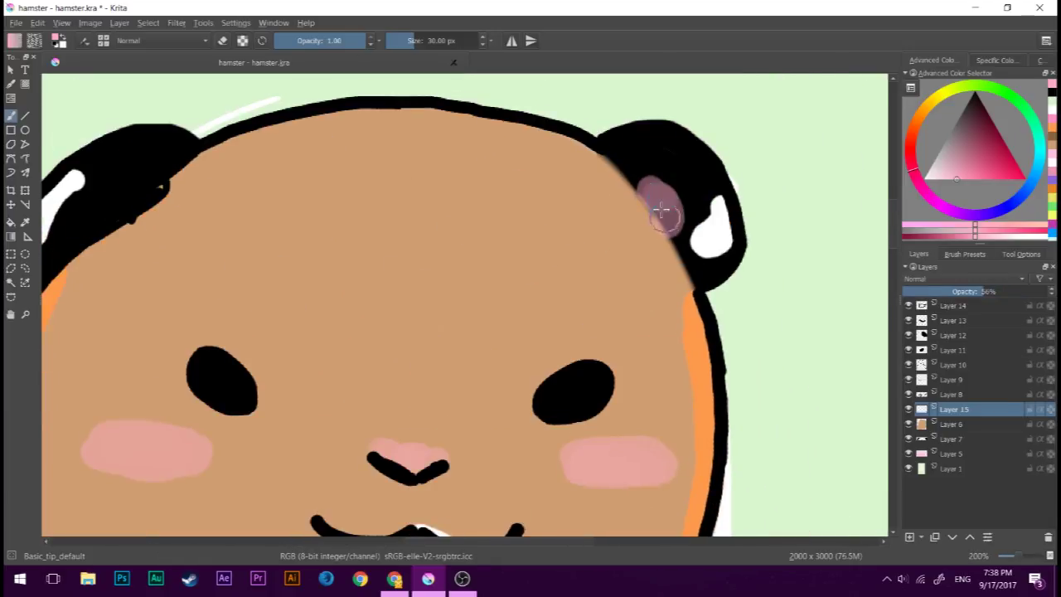
{"action": "left_click_drag", "start_coordinate": [322, 232], "coordinate": [449, 187]}
{"action": "mouse_move", "coordinate": [218, 158]}
{"action": "left_mouse_down"}
{"action": "mouse_move", "coordinate": [267, 158]}
{"action": "mouse_move", "coordinate": [234, 152]}
{"action": "left_mouse_up"}
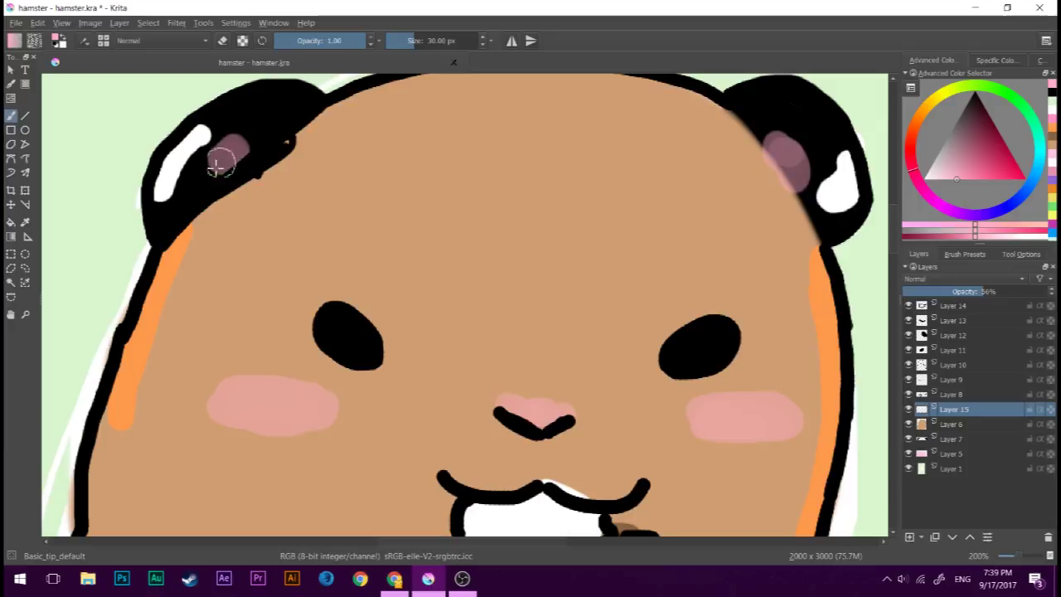
{"action": "scroll", "coordinate": [440, 298], "scroll_direction": "down", "scroll_amount": 3}
{"action": "scroll", "coordinate": [448, 350], "scroll_direction": "up", "scroll_amount": 1}
Shade the white food in the mouth orange-brown on the mouth-fill layer
{"action": "left_click", "coordinate": [942, 179]}
{"action": "left_click", "coordinate": [913, 126]}
{"action": "scroll", "coordinate": [483, 359], "scroll_direction": "up", "scroll_amount": 2}
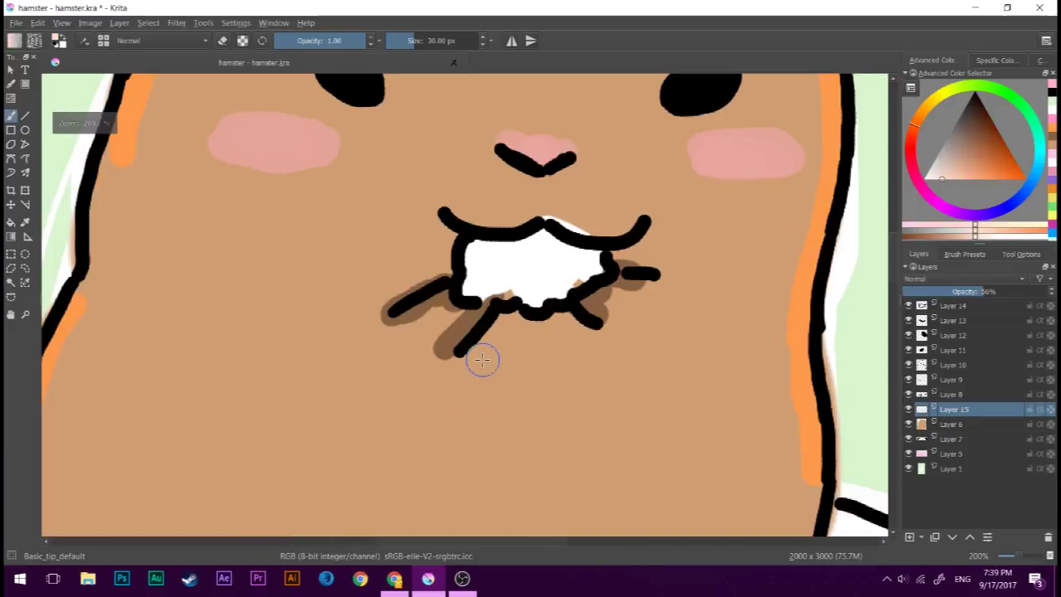
{"action": "left_click", "coordinate": [952, 468]}
{"action": "left_click", "coordinate": [928, 410]}
{"action": "double_click", "coordinate": [911, 393]}
{"action": "left_click", "coordinate": [953, 380]}
{"action": "mouse_move", "coordinate": [465, 248]}
{"action": "left_mouse_down"}
{"action": "mouse_move", "coordinate": [481, 290]}
{"action": "mouse_move", "coordinate": [568, 284]}
{"action": "mouse_move", "coordinate": [573, 237]}
{"action": "mouse_move", "coordinate": [543, 236]}
{"action": "left_mouse_up"}
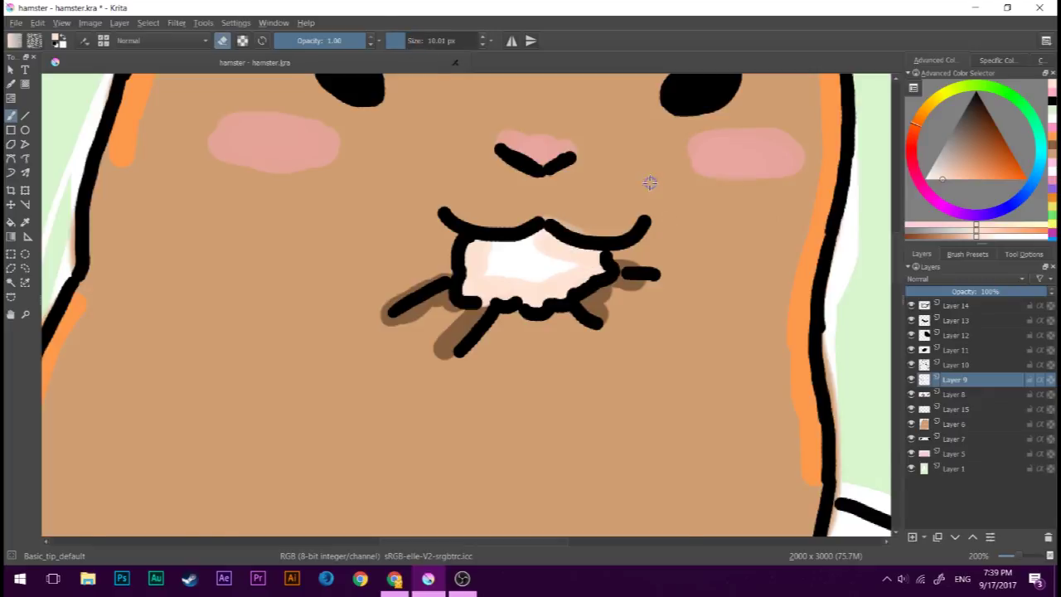
{"action": "scroll", "coordinate": [650, 181], "scroll_direction": "down", "scroll_amount": 5}
{"action": "scroll", "coordinate": [574, 172], "scroll_direction": "up", "scroll_amount": 5}
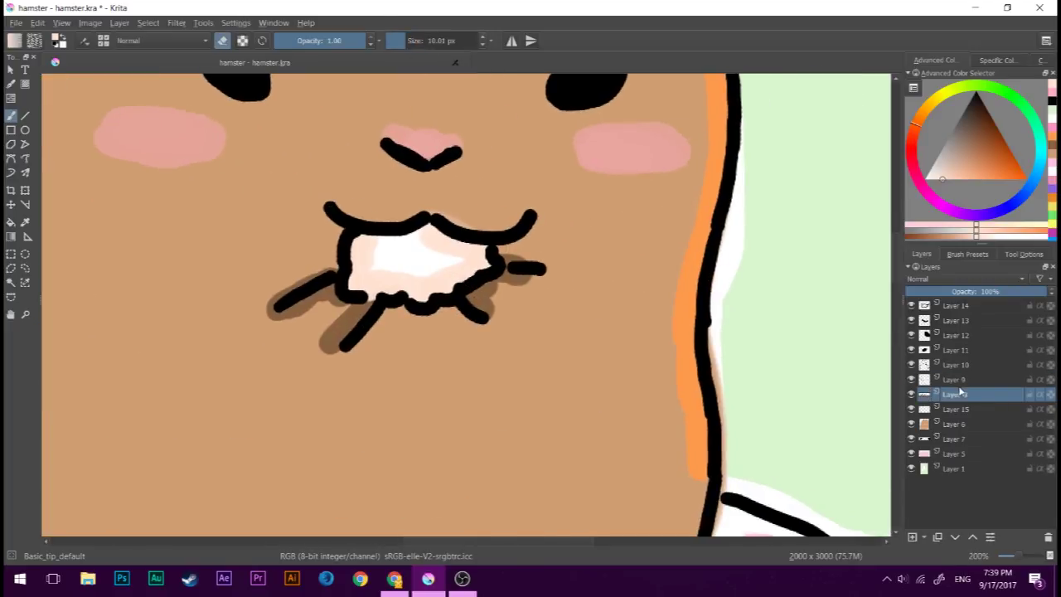
{"action": "left_click", "coordinate": [962, 424]}
{"action": "left_click", "coordinate": [914, 454]}
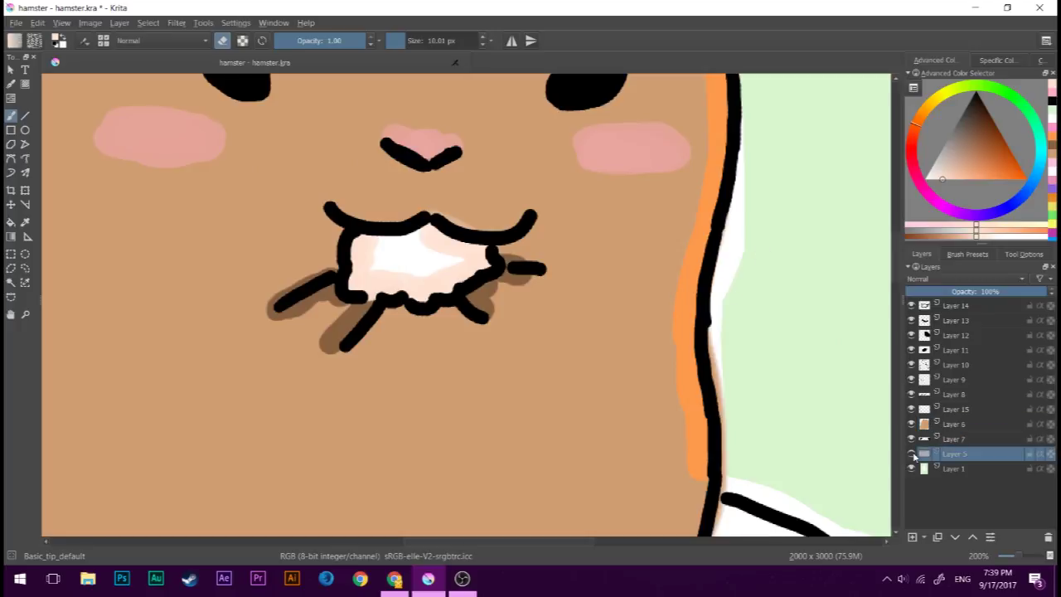
{"action": "left_click", "coordinate": [912, 438]}
{"action": "left_click", "coordinate": [905, 379]}
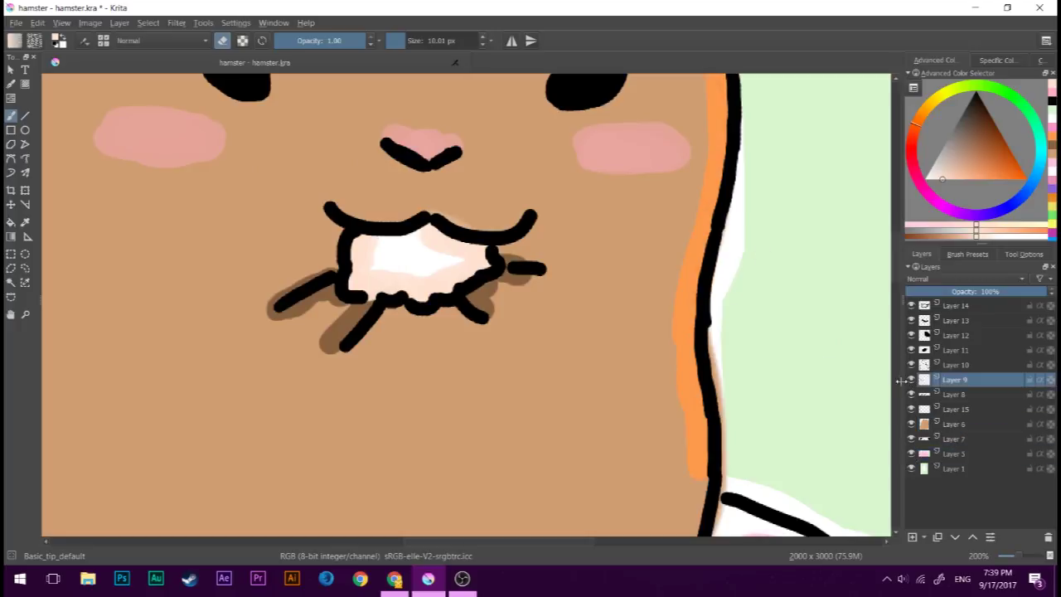
{"action": "key", "text": "Page_Up"}
{"action": "left_click", "coordinate": [911, 365]}
{"action": "scroll", "coordinate": [751, 281], "scroll_direction": "down", "scroll_amount": 3}
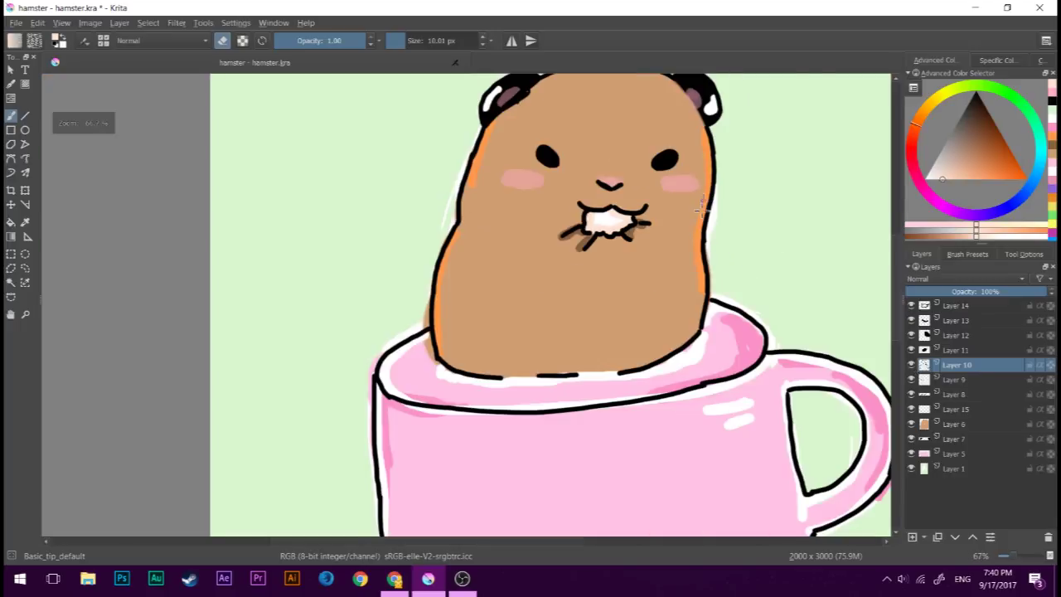
{"action": "left_click", "coordinate": [978, 424]}
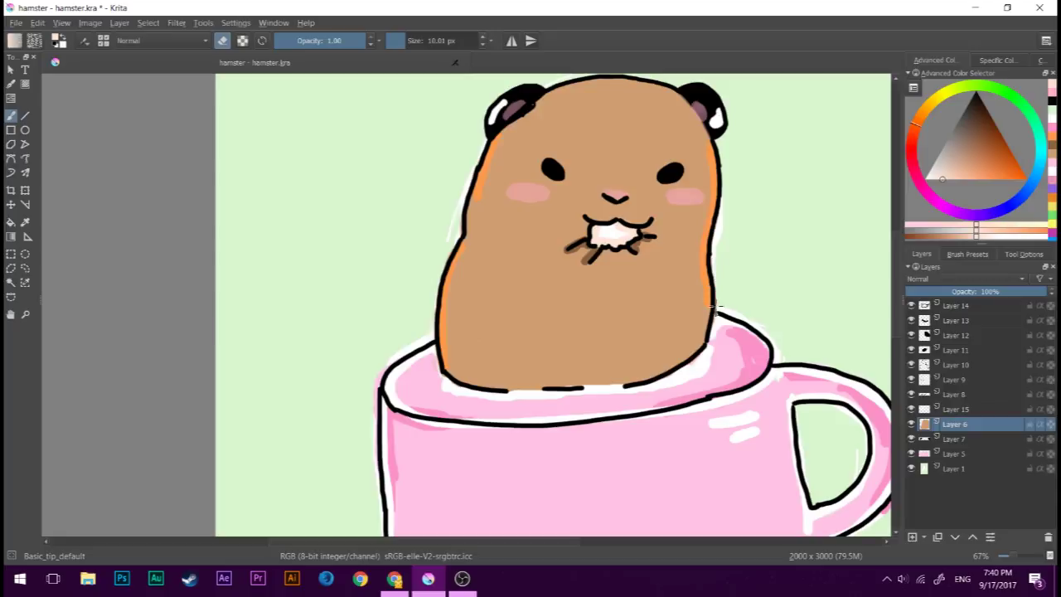
{"action": "left_click", "coordinate": [962, 454]}
{"action": "left_click", "coordinate": [966, 409]}
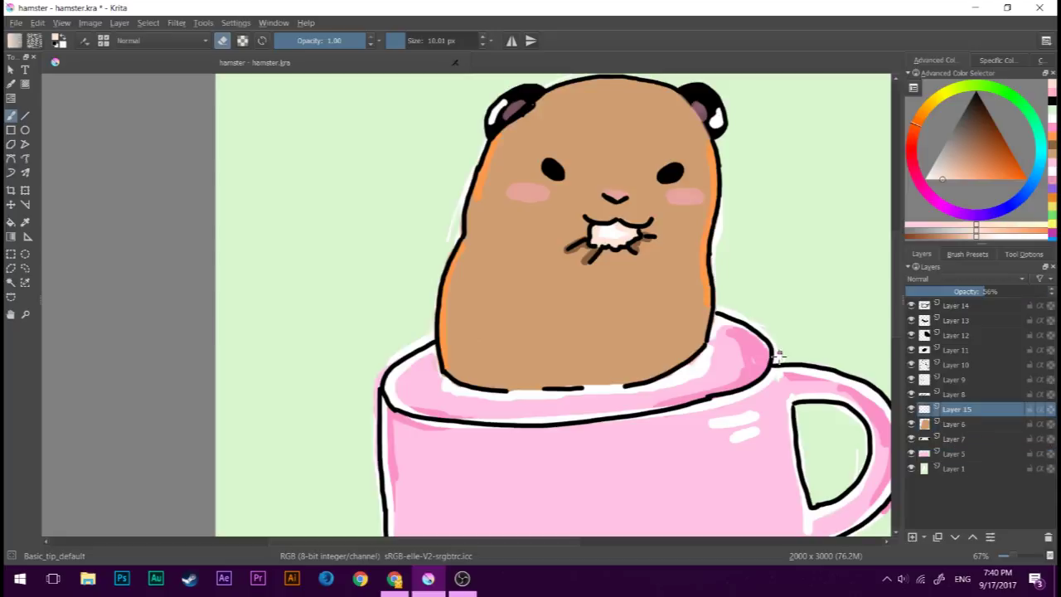
{"action": "left_click", "coordinate": [964, 380]}
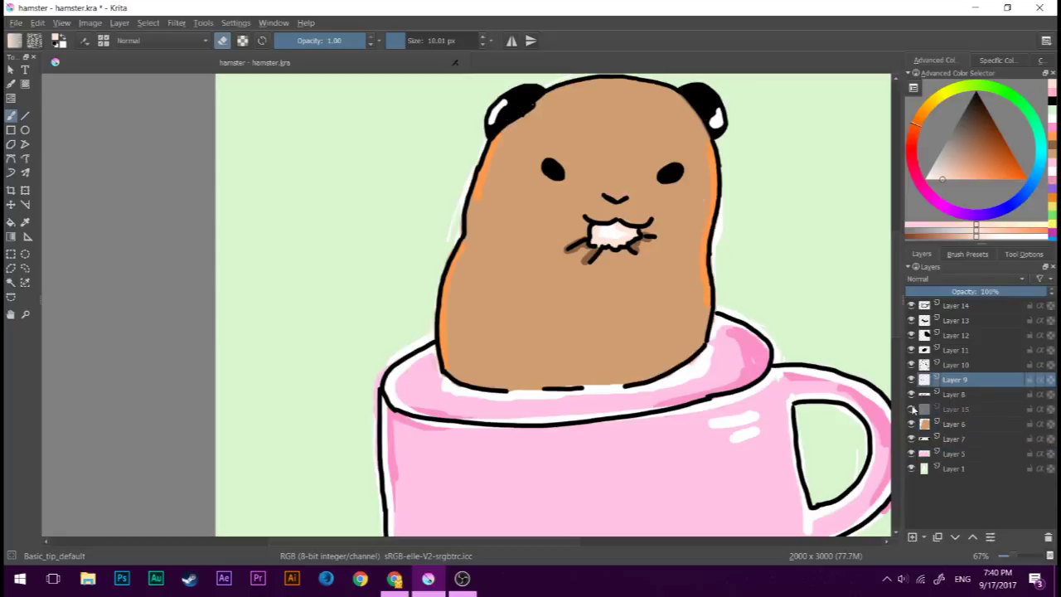
{"action": "left_click", "coordinate": [945, 469]}
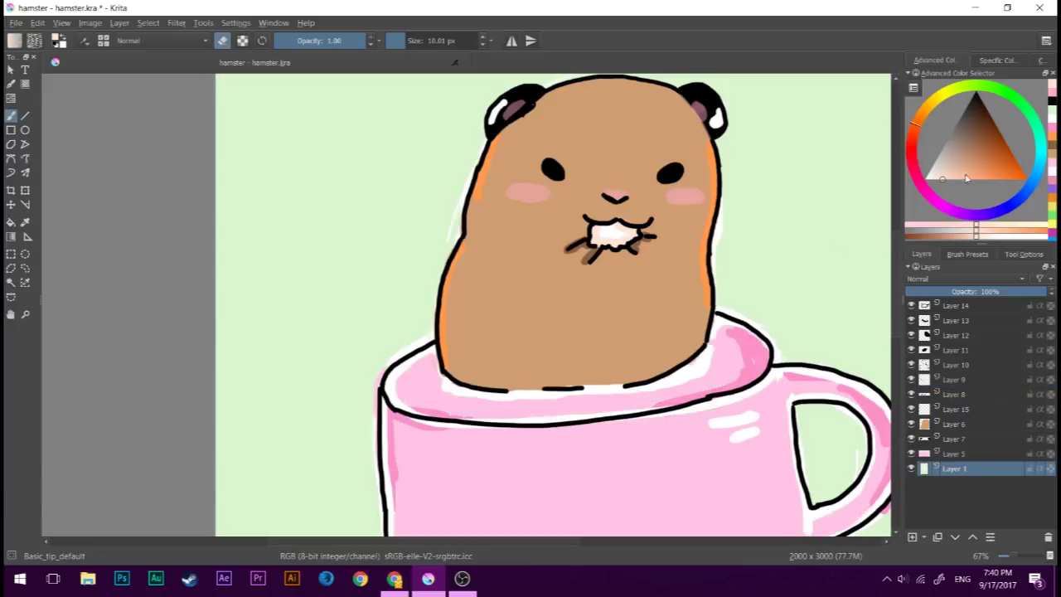
Toggle the eraser and shrink the brush while centering the mug
{"action": "key", "text": "e"}
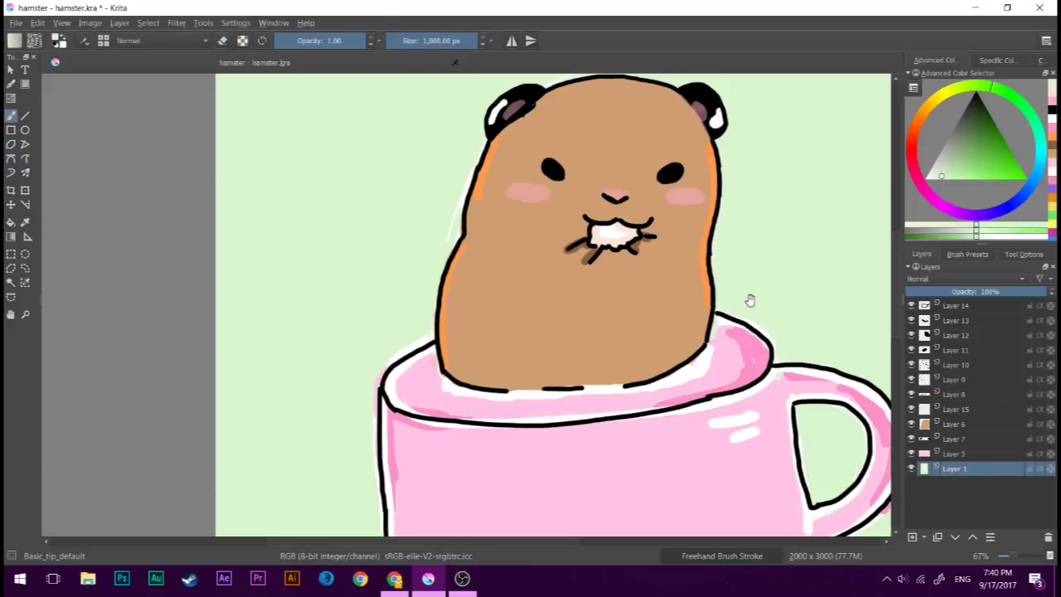
{"action": "left_click_drag", "start_coordinate": [756, 333], "coordinate": [707, 202]}
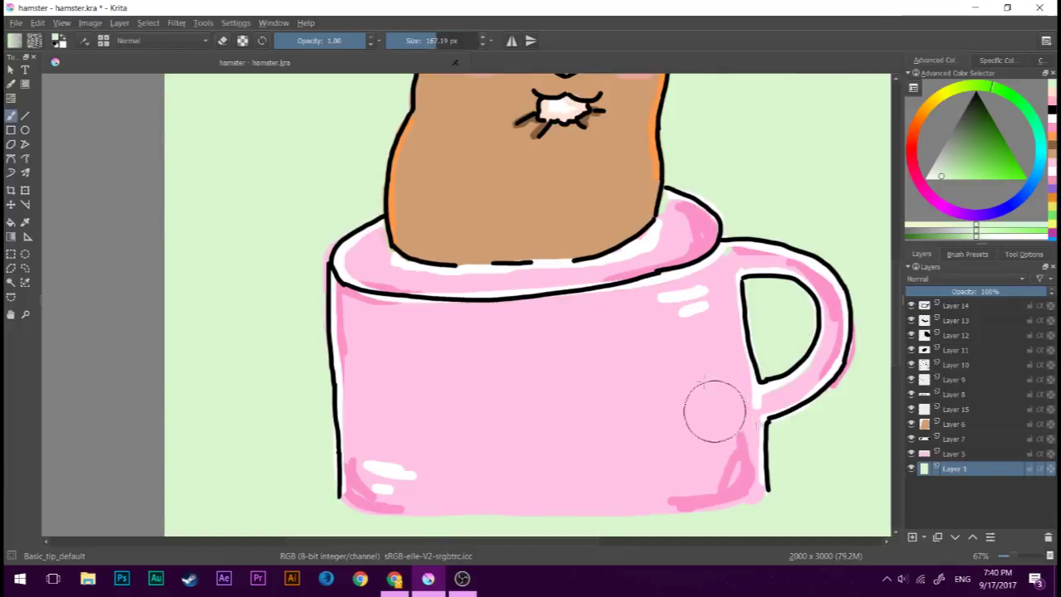
{"action": "key", "text": "minus"}
{"action": "key", "text": "minus"}
{"action": "scroll", "coordinate": [587, 288], "scroll_direction": "up", "scroll_amount": 2}
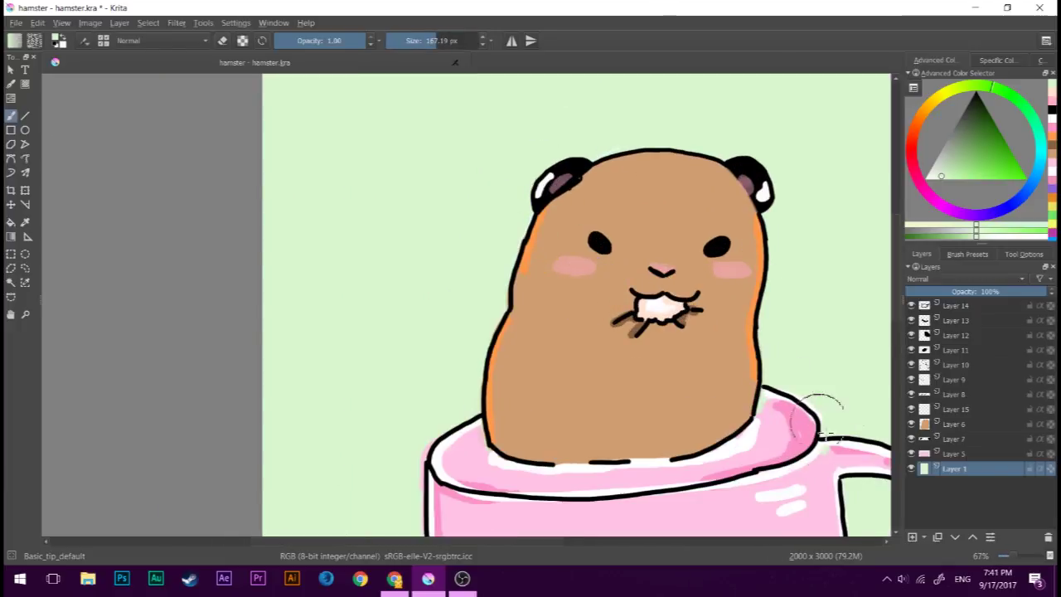
Select the mug's pink layer, check Layers 13 and 9, and switch to erasing
{"action": "left_click", "coordinate": [927, 453]}
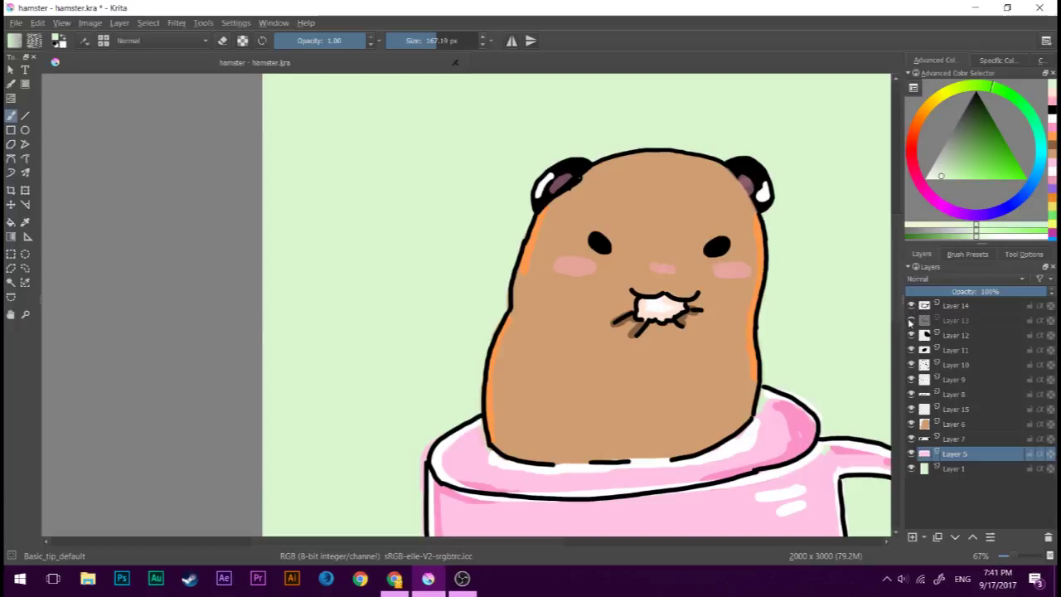
{"action": "left_click", "coordinate": [912, 397]}
{"action": "left_click", "coordinate": [913, 397]}
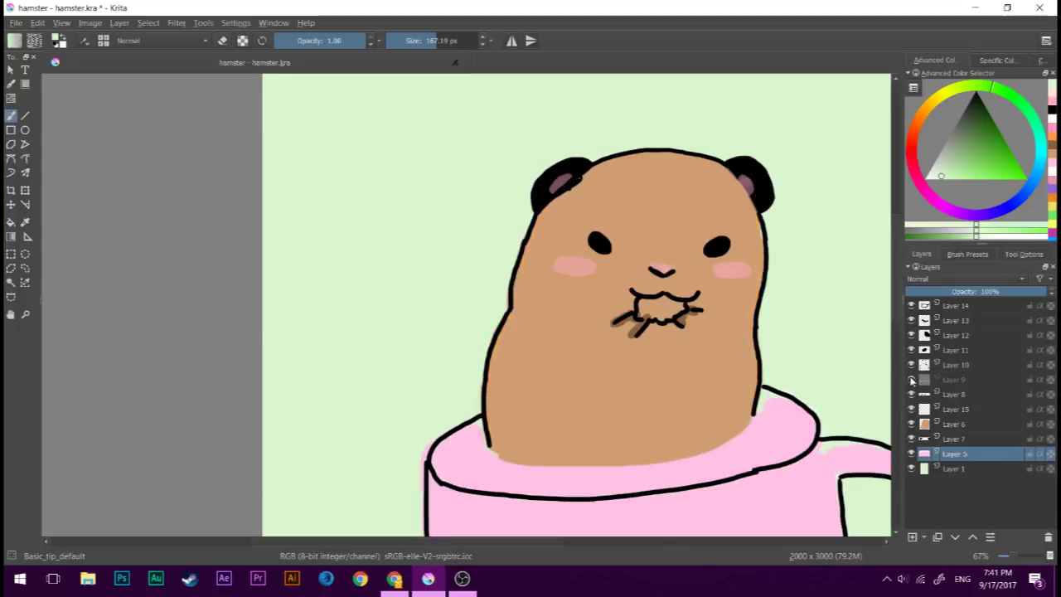
{"action": "left_click", "coordinate": [912, 408]}
{"action": "left_click", "coordinate": [957, 380]}
{"action": "key", "text": "e"}
{"action": "scroll", "coordinate": [826, 390], "scroll_direction": "up", "scroll_amount": 4}
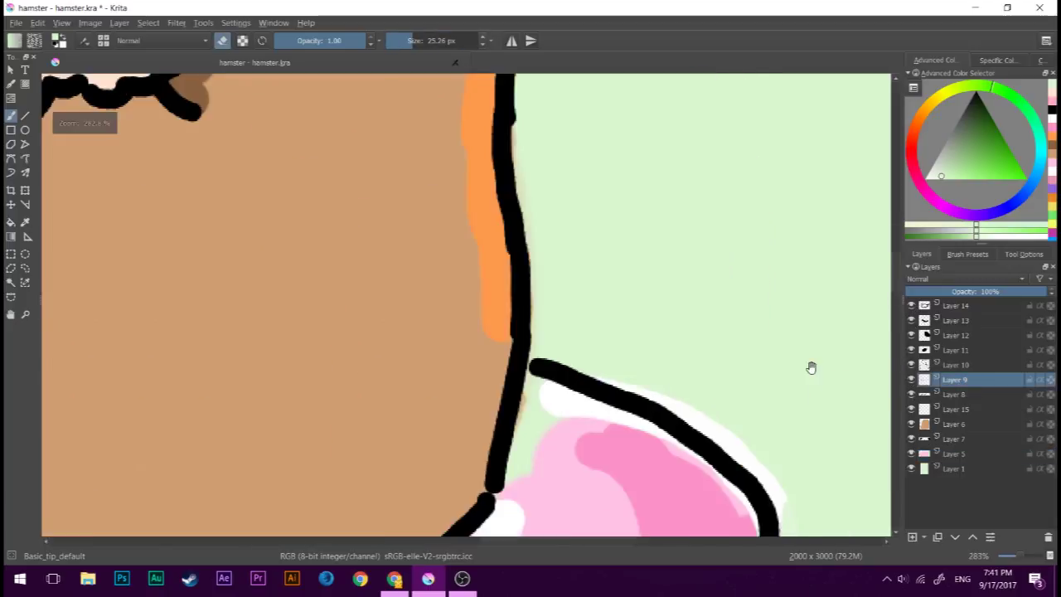
Pan along the mug's handle and lower rim and choose the Fill_circle brush
{"action": "left_click_drag", "start_coordinate": [699, 303], "coordinate": [467, 111]}
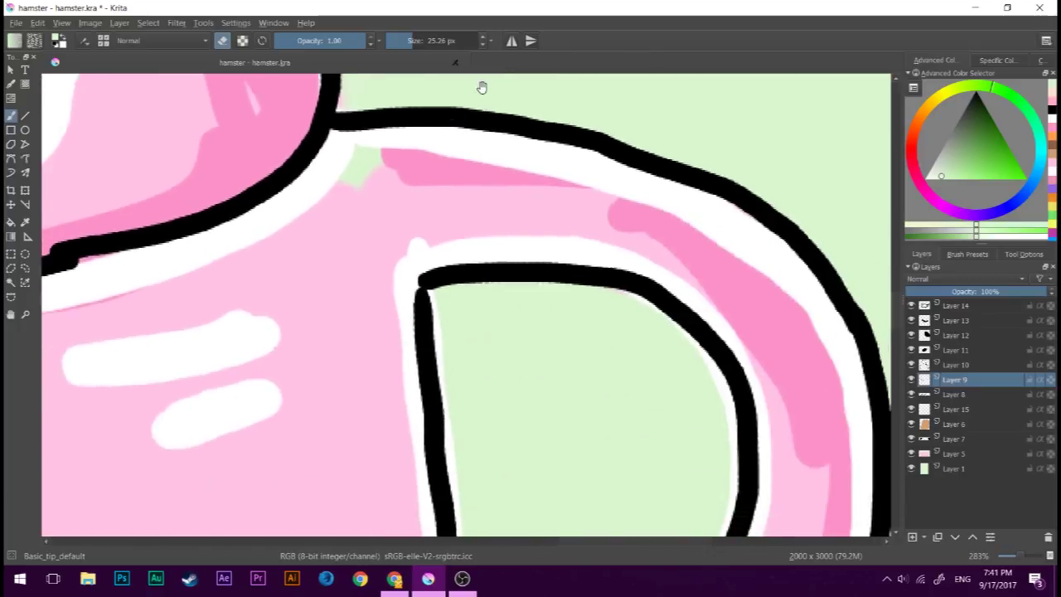
{"action": "left_click_drag", "start_coordinate": [696, 341], "coordinate": [715, 254]}
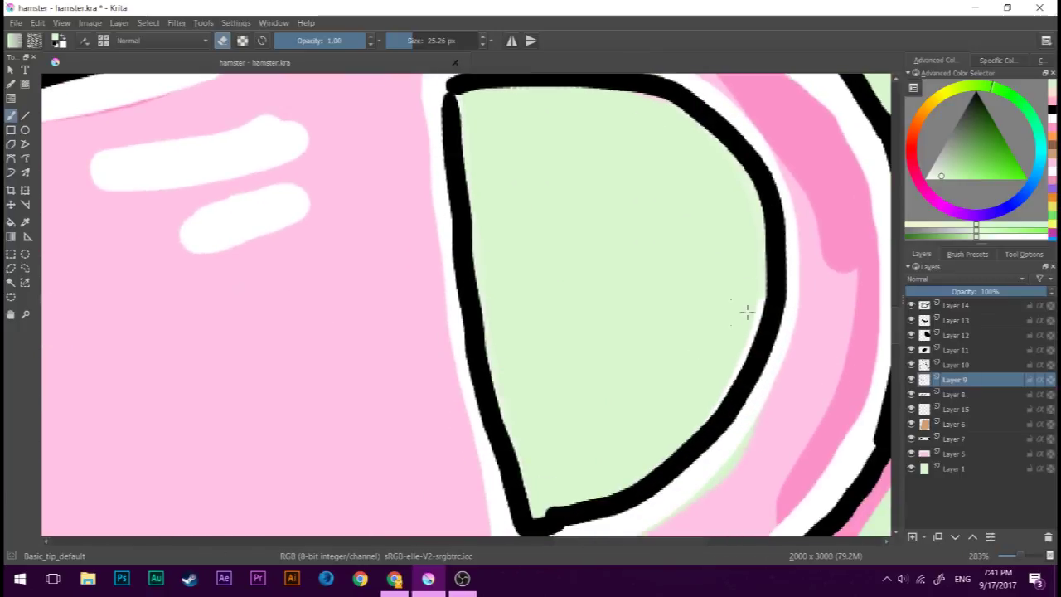
{"action": "left_click_drag", "start_coordinate": [738, 301], "coordinate": [562, 147]}
{"action": "left_click", "coordinate": [968, 254]}
{"action": "left_click", "coordinate": [987, 441]}
Zoom out to the whole picture and select green background Layer 1
{"action": "mouse_move", "coordinate": [796, 185]}
{"action": "left_mouse_down"}
{"action": "mouse_move", "coordinate": [758, 232]}
{"action": "mouse_move", "coordinate": [537, 228]}
{"action": "left_mouse_up"}
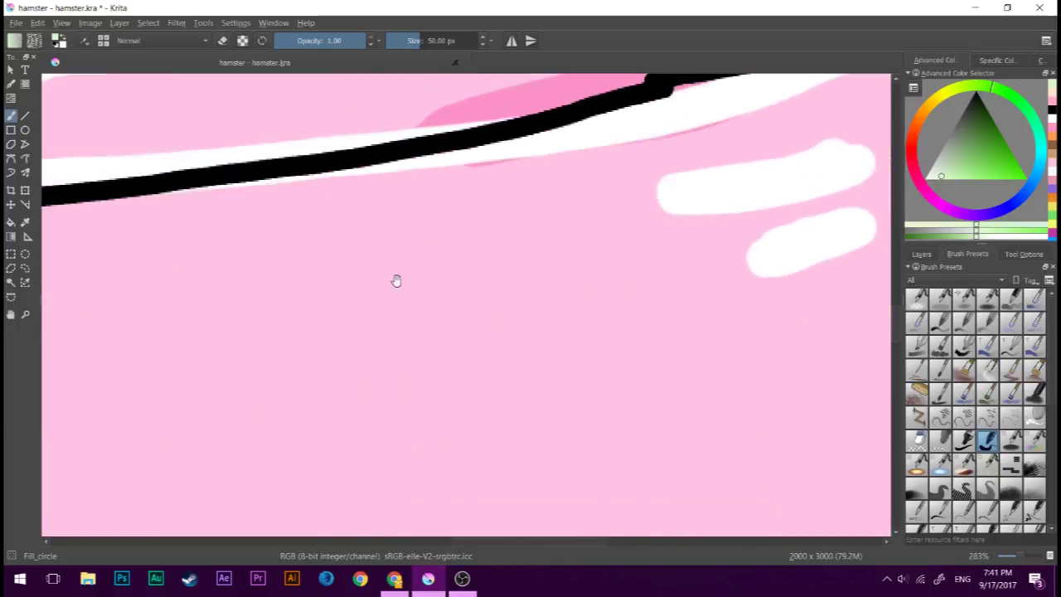
{"action": "scroll", "coordinate": [537, 228], "scroll_direction": "down", "scroll_amount": 5}
{"action": "left_click_drag", "start_coordinate": [406, 243], "coordinate": [635, 360]}
{"action": "scroll", "coordinate": [635, 360], "scroll_direction": "up", "scroll_amount": 3}
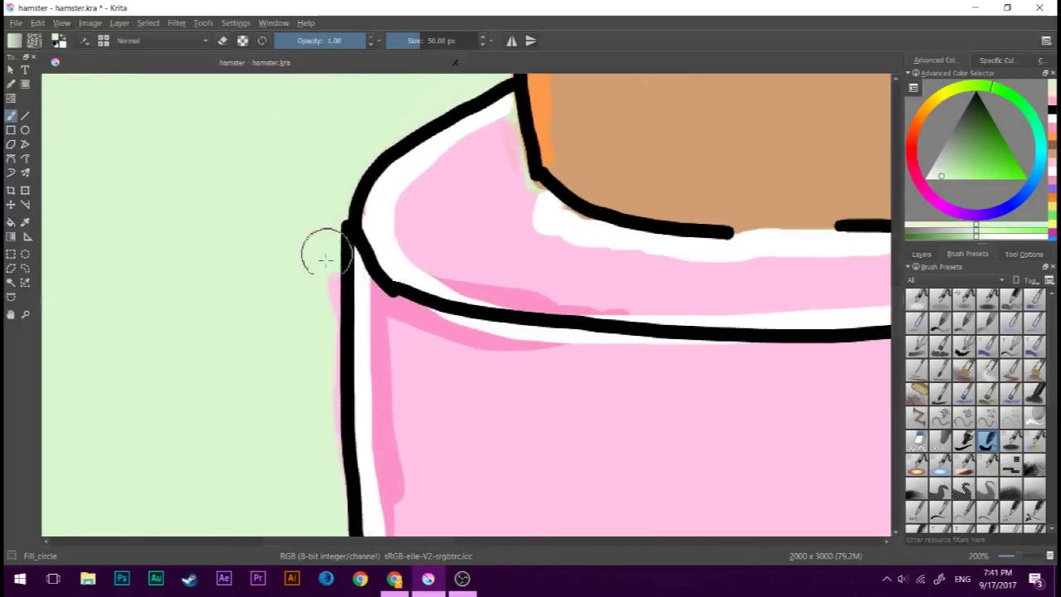
{"action": "scroll", "coordinate": [526, 213], "scroll_direction": "down", "scroll_amount": 2}
{"action": "scroll", "coordinate": [561, 220], "scroll_direction": "down", "scroll_amount": 1}
{"action": "scroll", "coordinate": [536, 273], "scroll_direction": "down", "scroll_amount": 1}
{"action": "left_click", "coordinate": [921, 254]}
{"action": "left_click", "coordinate": [945, 469]}
{"action": "scroll", "coordinate": [664, 257], "scroll_direction": "down", "scroll_amount": 2}
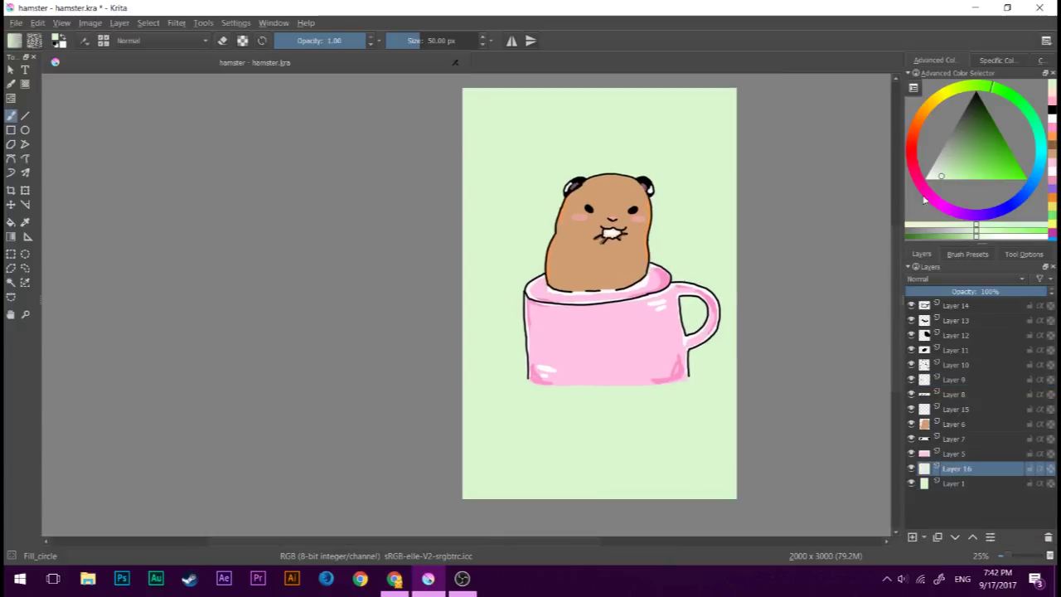
Pick fully saturated yellow and enlarge the brush to about 250 px
{"action": "left_click", "coordinate": [925, 200]}
{"action": "left_click", "coordinate": [927, 109]}
{"action": "left_click", "coordinate": [981, 174]}
{"action": "left_click", "coordinate": [1025, 177]}
{"action": "left_click", "coordinate": [943, 94]}
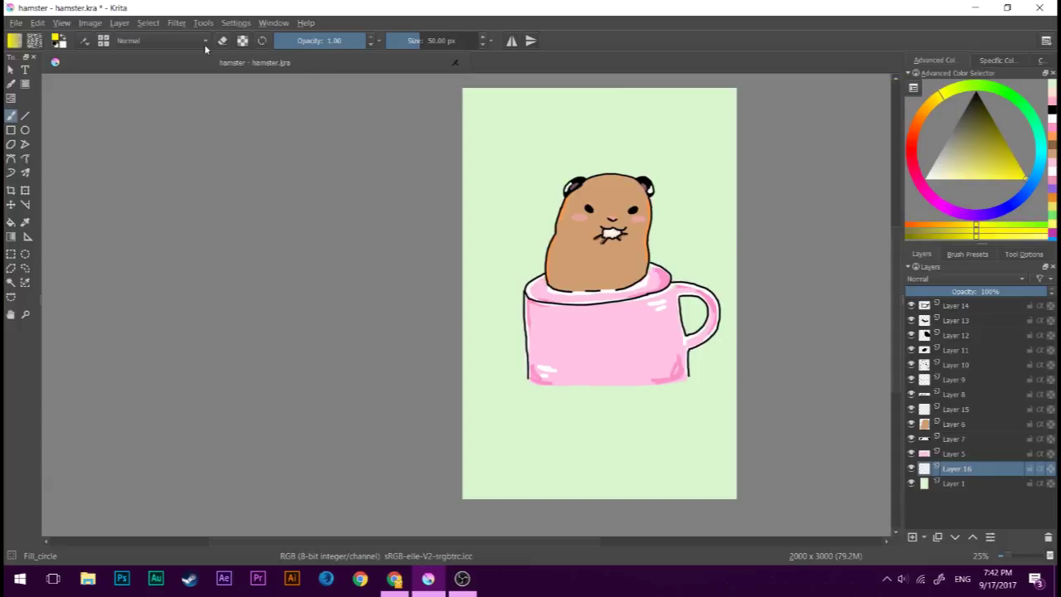
{"action": "left_click", "coordinate": [444, 43]}
Paint five large yellow dots around the cup
{"action": "left_click", "coordinate": [521, 140]}
{"action": "left_click", "coordinate": [708, 130]}
{"action": "left_click", "coordinate": [488, 360]}
{"action": "left_click", "coordinate": [575, 448]}
{"action": "left_click", "coordinate": [712, 402]}
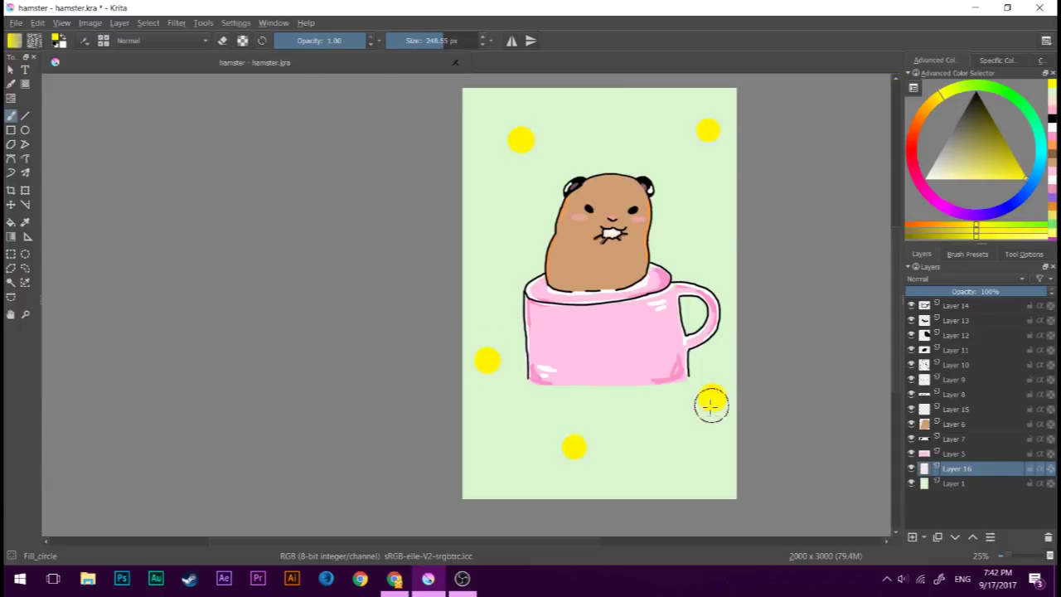
Paint light pinkish-orange petals around the top-left dot on a new layer with a 70 px brush
{"action": "left_click", "coordinate": [912, 134]}
{"action": "left_click", "coordinate": [975, 175]}
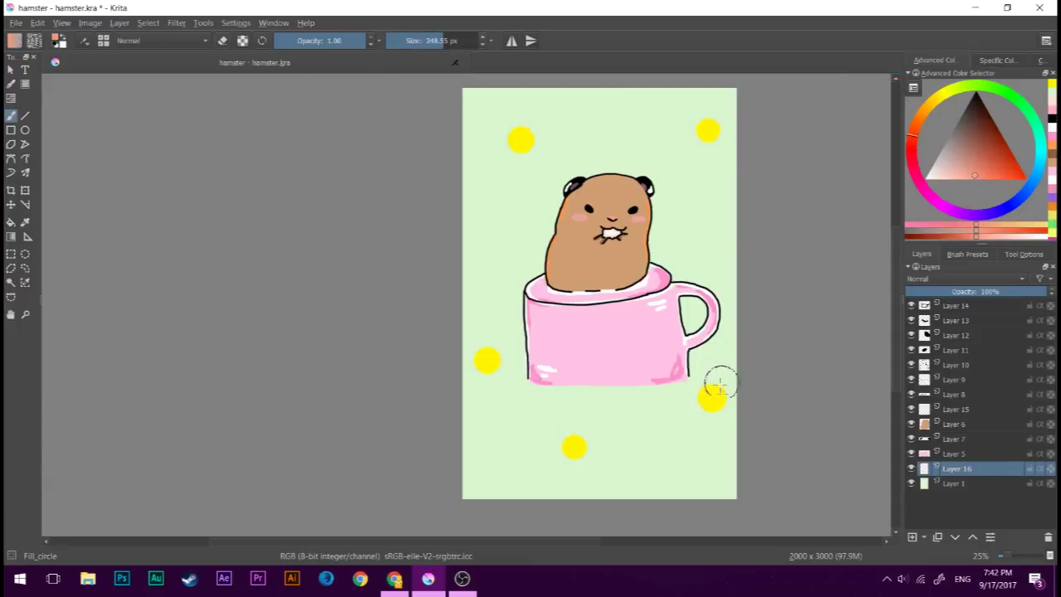
{"action": "left_click", "coordinate": [912, 538]}
{"action": "left_click", "coordinate": [431, 43]}
{"action": "mouse_move", "coordinate": [543, 107]}
{"action": "left_mouse_down"}
{"action": "mouse_move", "coordinate": [517, 124]}
{"action": "mouse_move", "coordinate": [531, 164]}
{"action": "left_mouse_up"}
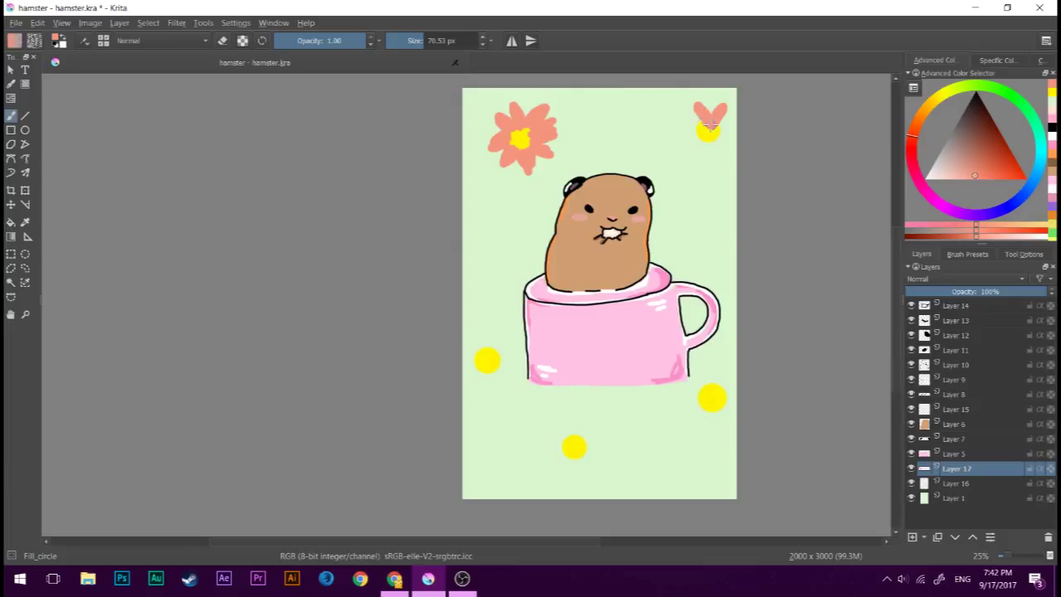
Paint salmon, red and orange petals around the remaining yellow dots
{"action": "mouse_move", "coordinate": [911, 158]}
{"action": "left_mouse_down"}
{"action": "mouse_move", "coordinate": [913, 145]}
{"action": "mouse_move", "coordinate": [914, 157]}
{"action": "left_mouse_up"}
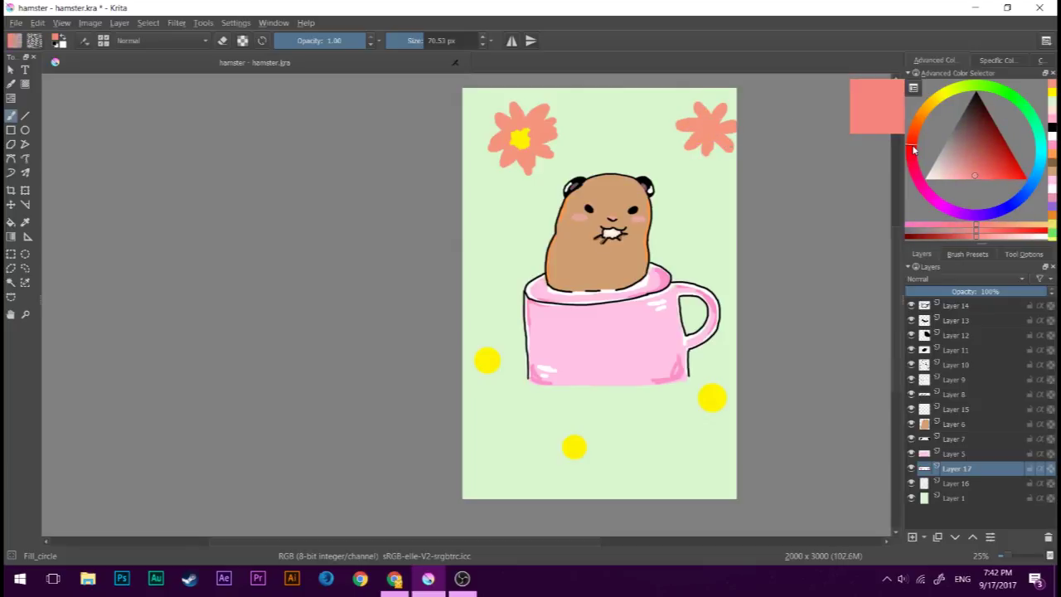
{"action": "left_click", "coordinate": [993, 176]}
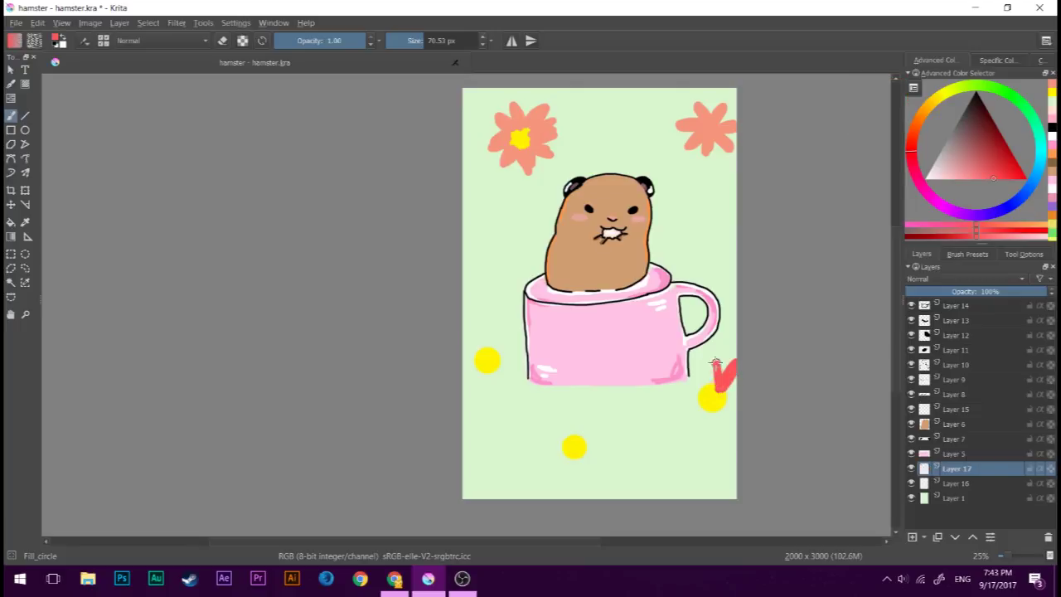
{"action": "left_click_drag", "start_coordinate": [707, 390], "coordinate": [689, 406]}
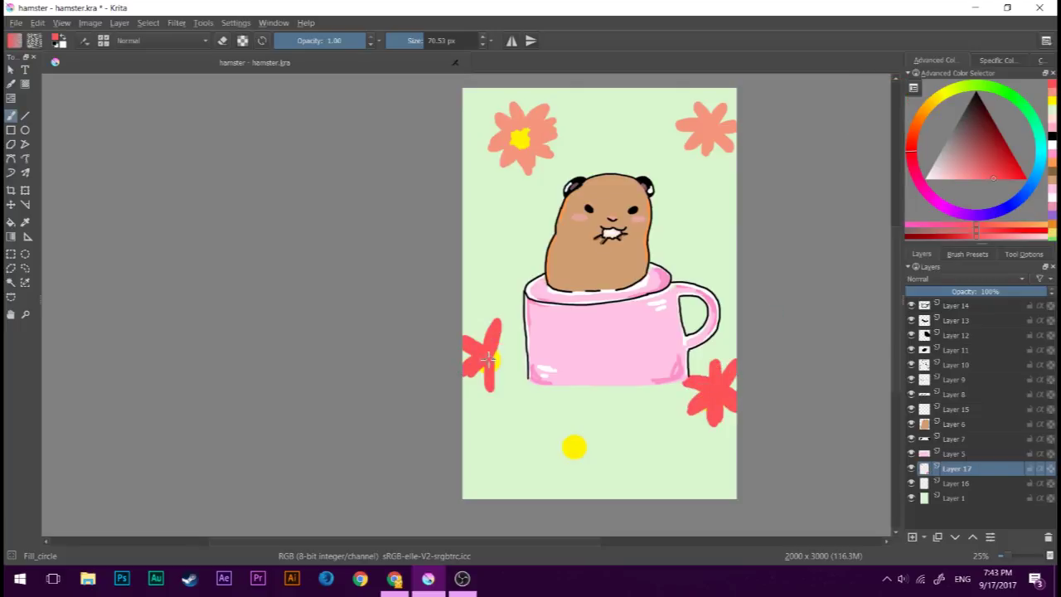
{"action": "left_click", "coordinate": [914, 126]}
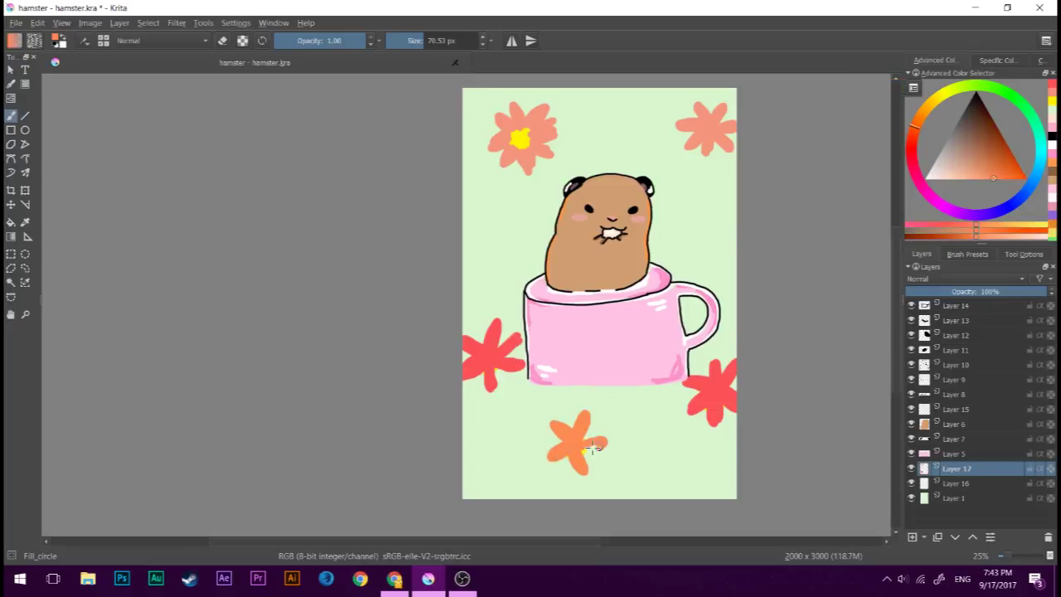
{"action": "left_click_drag", "start_coordinate": [598, 456], "coordinate": [568, 463]}
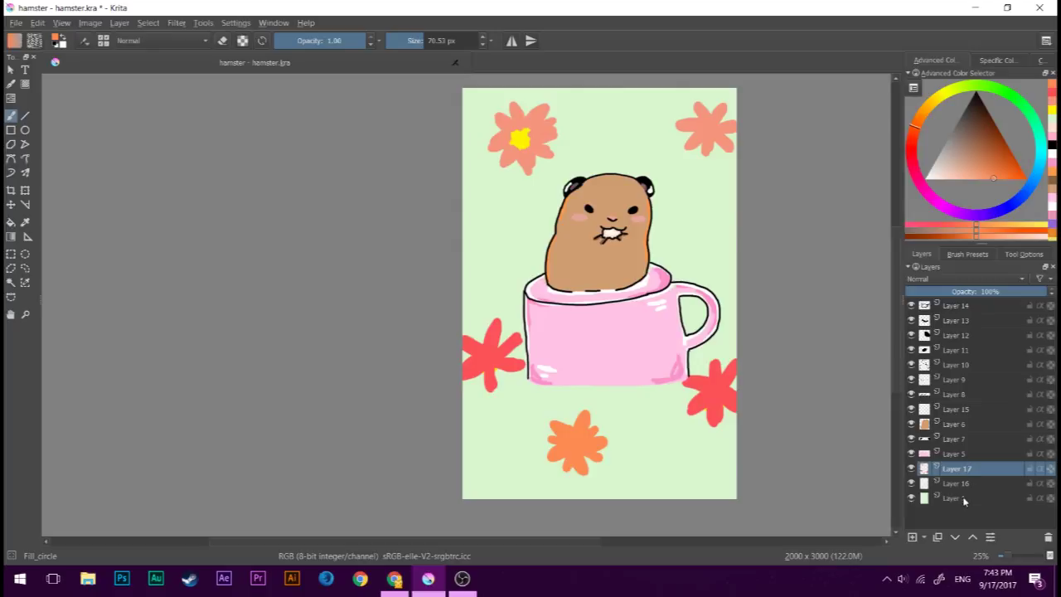
Move the petal layer below the dots and draw small red hearts on a new layer
{"action": "left_click_drag", "start_coordinate": [967, 498], "coordinate": [969, 496]}
{"action": "left_click", "coordinate": [1051, 177]}
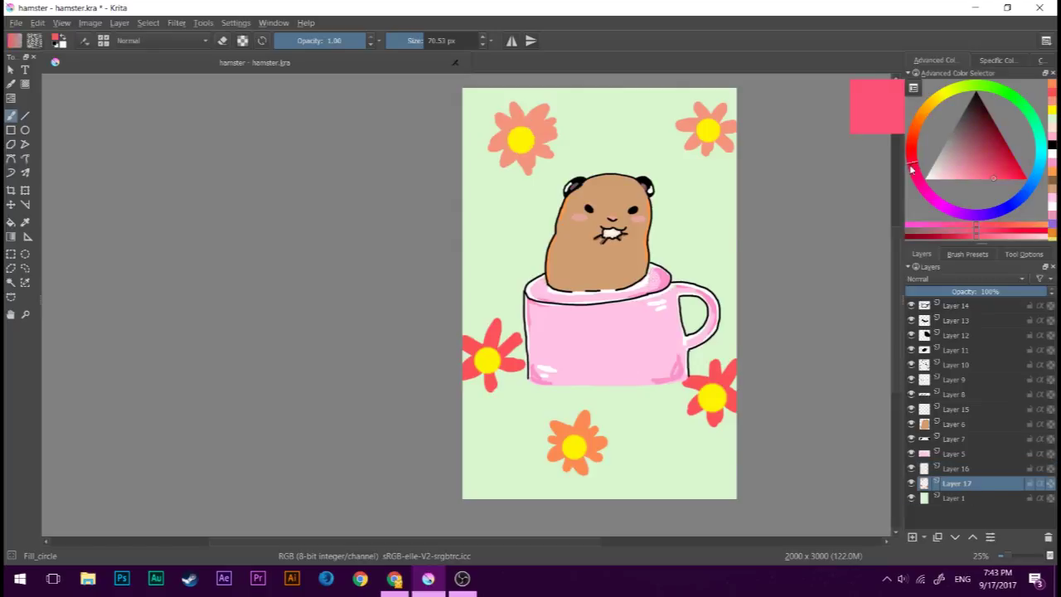
{"action": "left_click", "coordinate": [912, 536]}
{"action": "left_click_drag", "start_coordinate": [698, 212], "coordinate": [705, 223]}
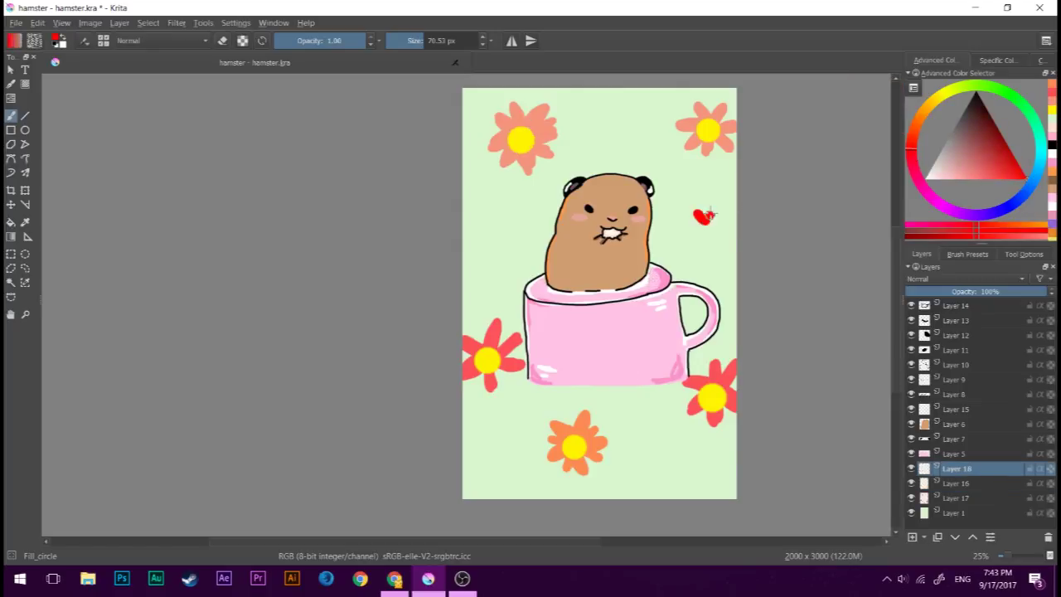
{"action": "left_click_drag", "start_coordinate": [615, 118], "coordinate": [623, 120]}
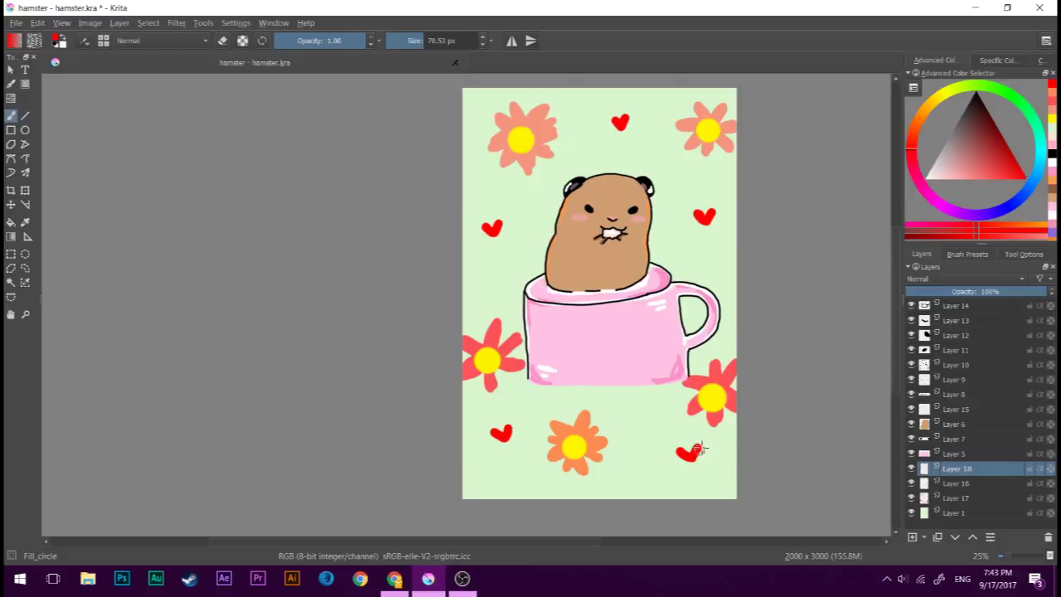
{"action": "scroll", "coordinate": [754, 283], "scroll_direction": "up", "scroll_amount": 3}
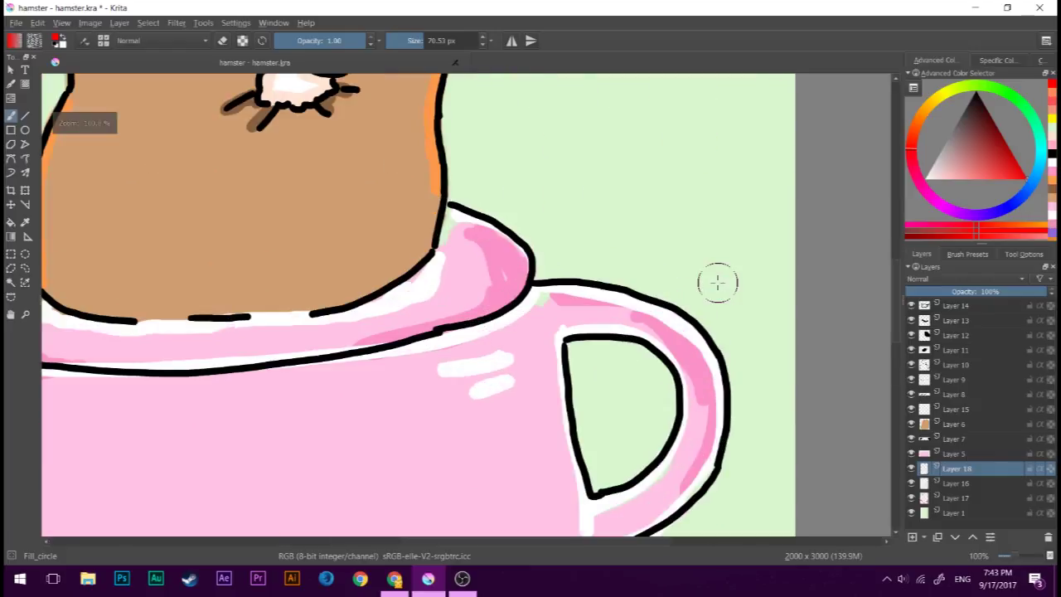
On the yellow-dot layer, pick orange and choose the soft Basic_tip_gaussian brush
{"action": "scroll", "coordinate": [715, 282], "scroll_direction": "down", "scroll_amount": 1}
{"action": "left_click", "coordinate": [961, 484]}
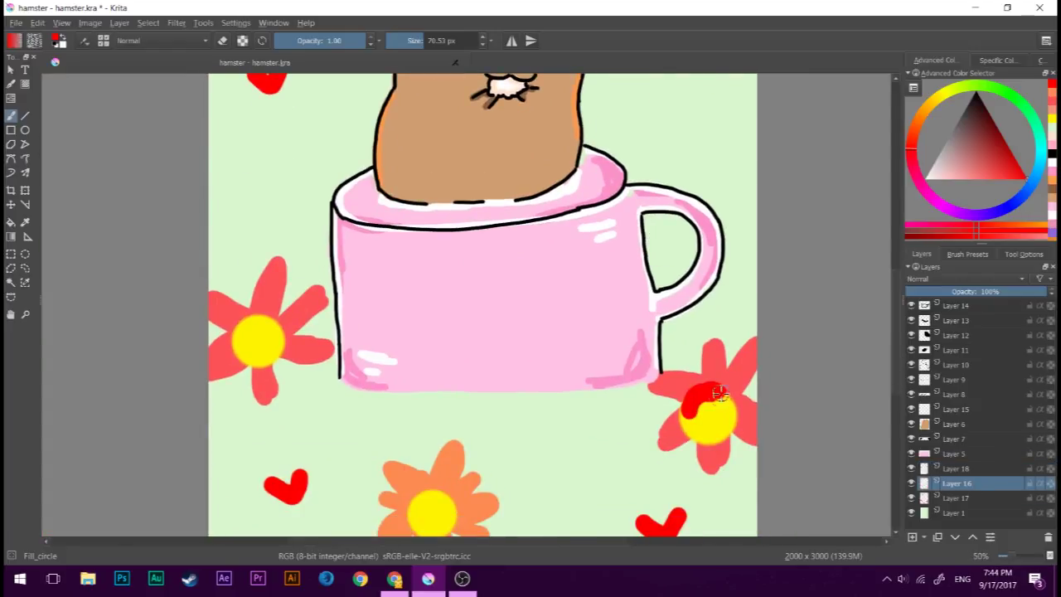
{"action": "left_click", "coordinate": [923, 122]}
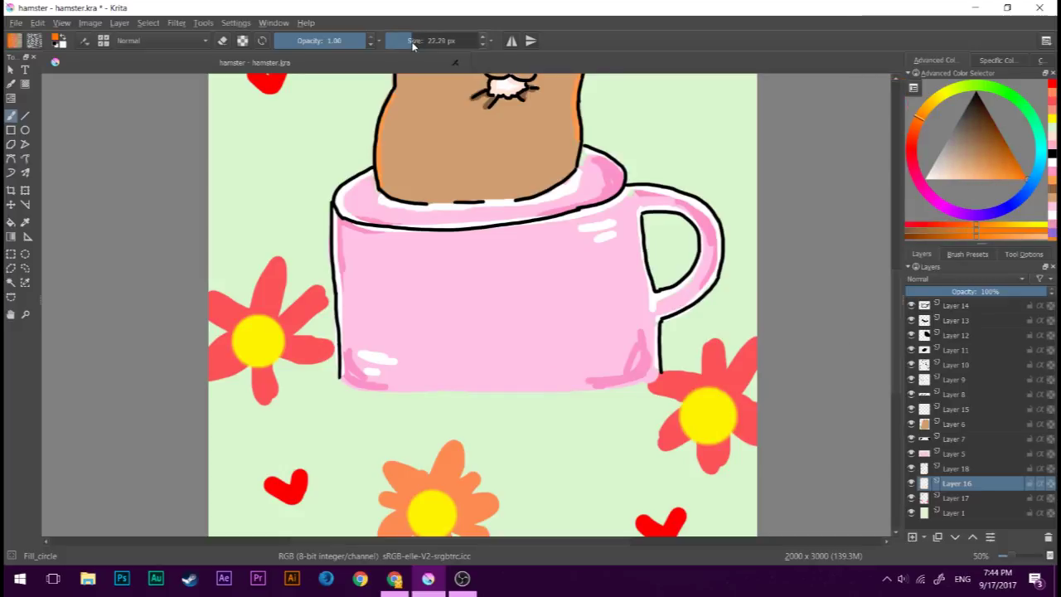
{"action": "left_click", "coordinate": [968, 253]}
{"action": "left_click", "coordinate": [962, 320]}
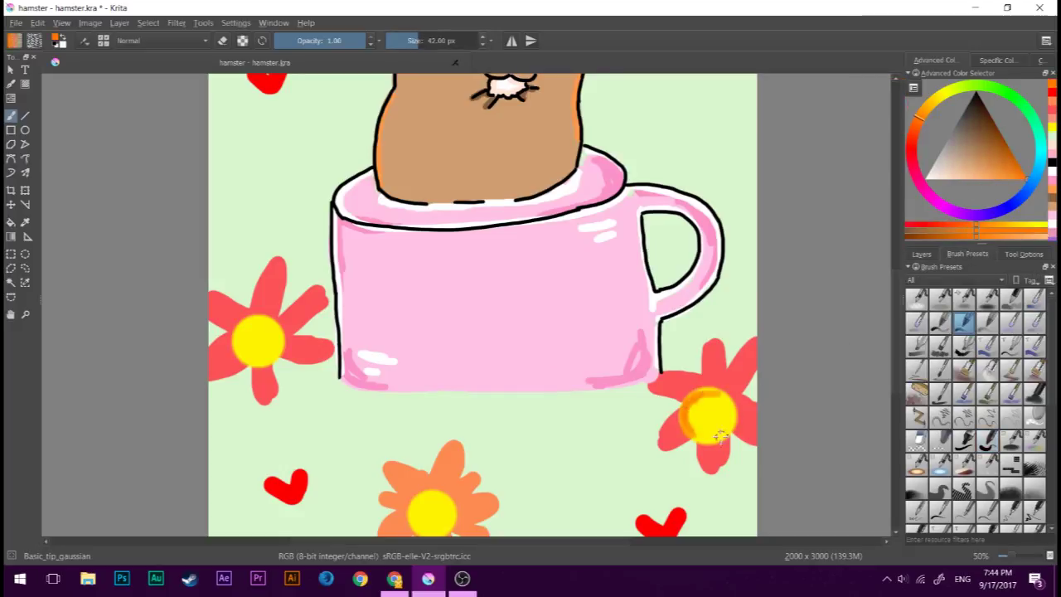
Shade the edges of the left and right flowers' yellow centres with soft orange
{"action": "scroll", "coordinate": [581, 382], "scroll_direction": "left", "scroll_amount": 1}
{"action": "scroll", "coordinate": [431, 327], "scroll_direction": "left", "scroll_amount": 5}
{"action": "scroll", "coordinate": [642, 414], "scroll_direction": "down", "scroll_amount": 1}
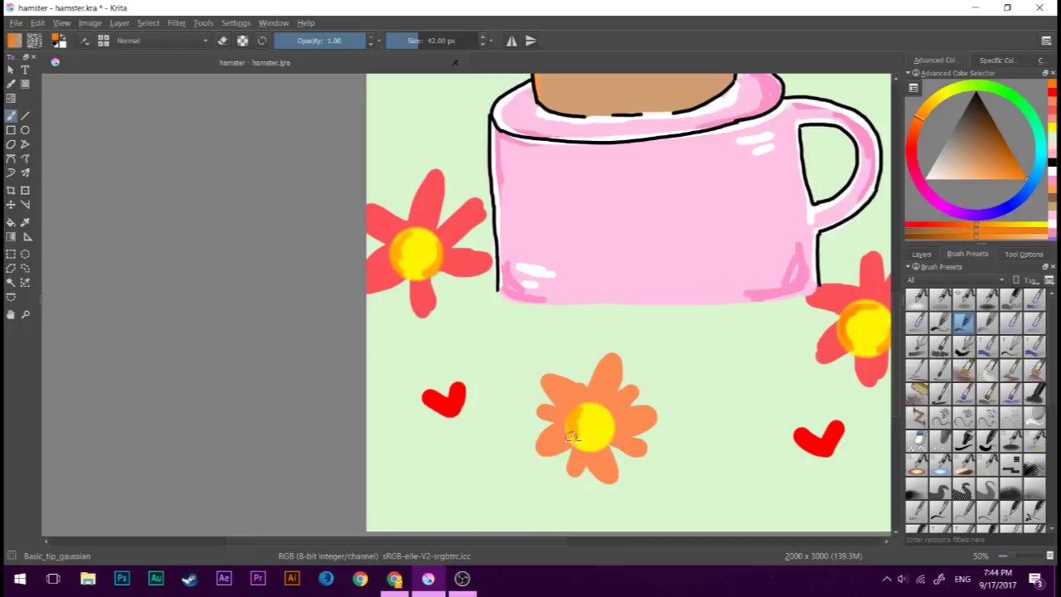
{"action": "scroll", "coordinate": [651, 339], "scroll_direction": "up", "scroll_amount": 1}
{"action": "scroll", "coordinate": [580, 315], "scroll_direction": "up", "scroll_amount": 10}
{"action": "left_click_drag", "start_coordinate": [504, 265], "coordinate": [491, 294]}
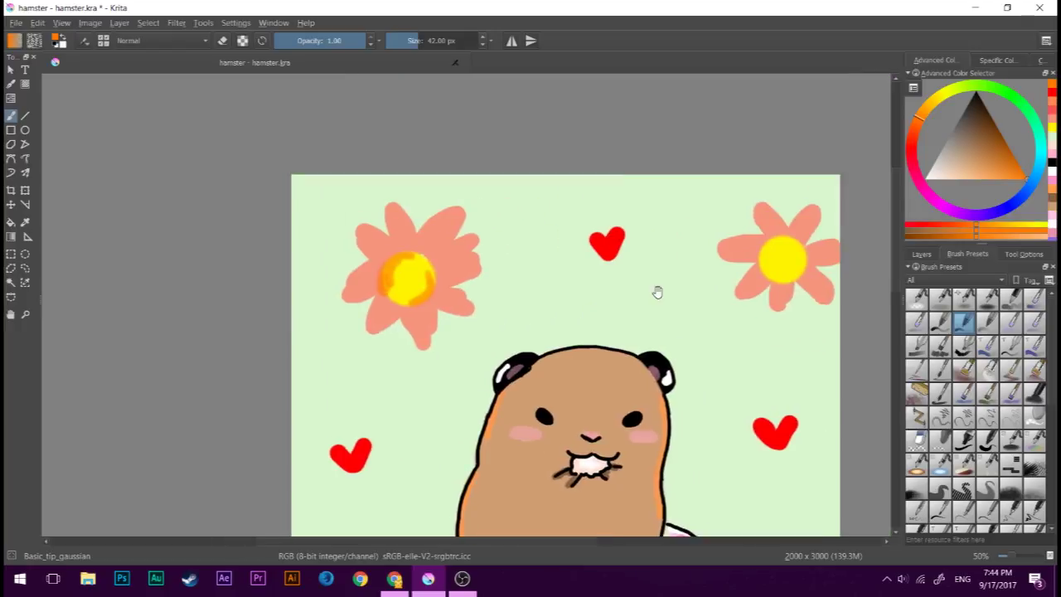
{"action": "scroll", "coordinate": [656, 291], "scroll_direction": "right", "scroll_amount": 7}
{"action": "left_click_drag", "start_coordinate": [622, 261], "coordinate": [604, 249]}
{"action": "key", "text": "minus"}
{"action": "key", "text": "minus"}
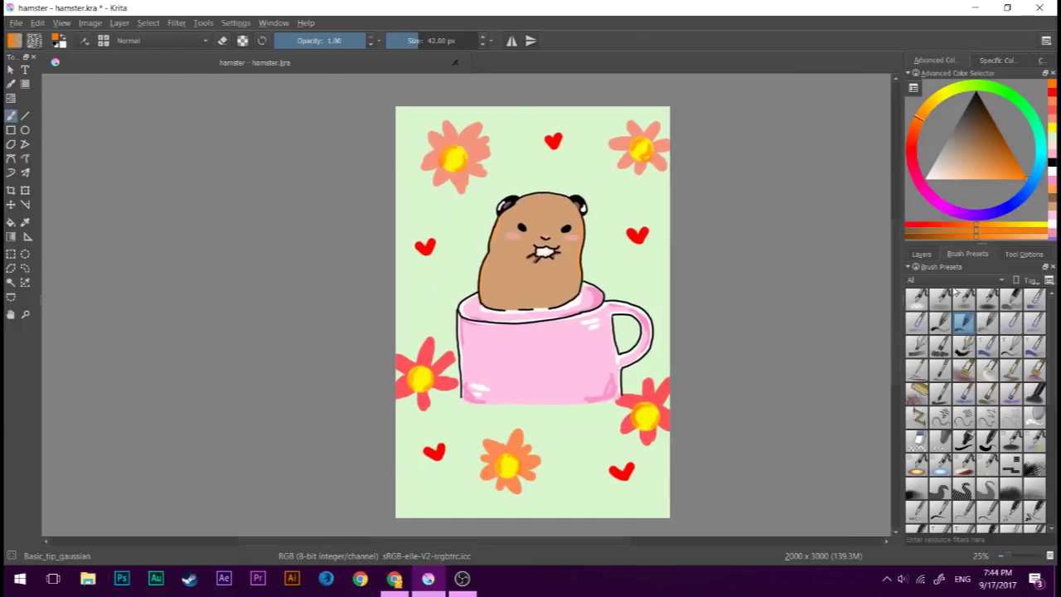
Choose a muted darker pink and add a new layer for the mug's label
{"action": "left_click", "coordinate": [922, 253]}
{"action": "left_click_drag", "start_coordinate": [915, 125], "coordinate": [912, 166]}
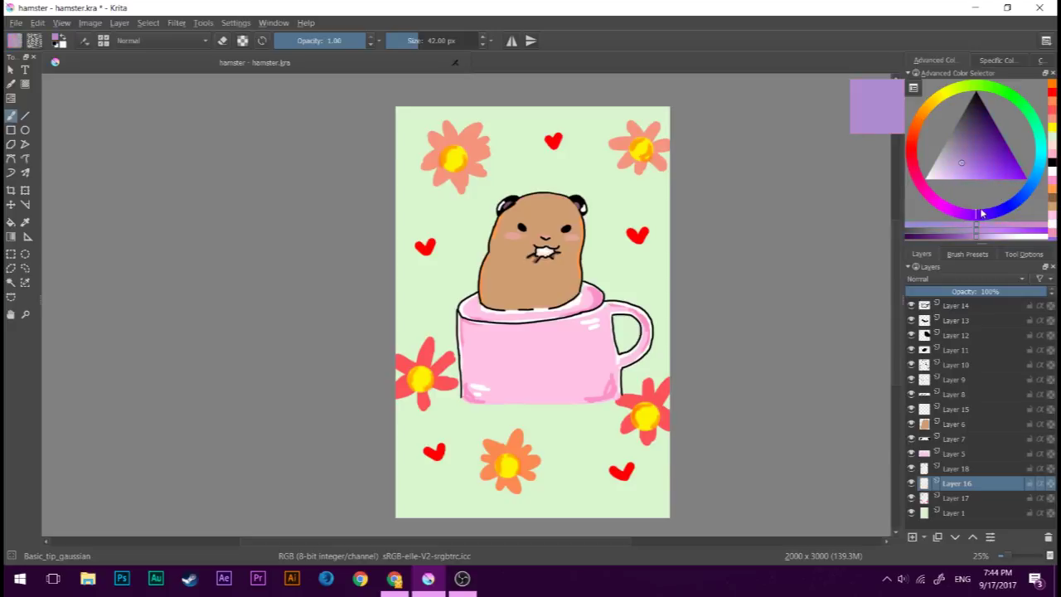
{"action": "left_click", "coordinate": [989, 177]}
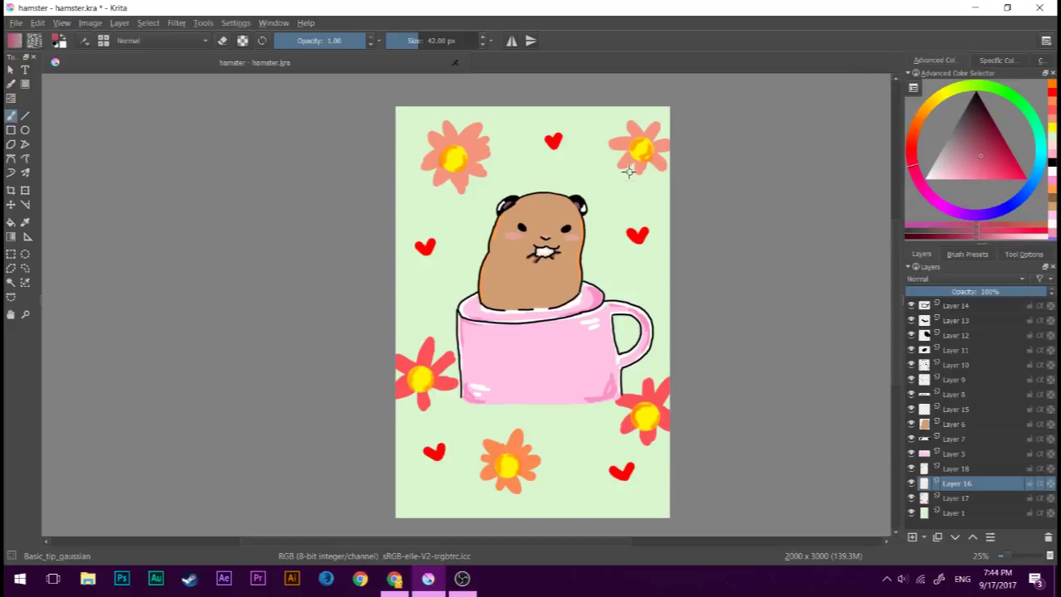
{"action": "scroll", "coordinate": [564, 278], "scroll_direction": "up", "scroll_amount": 1}
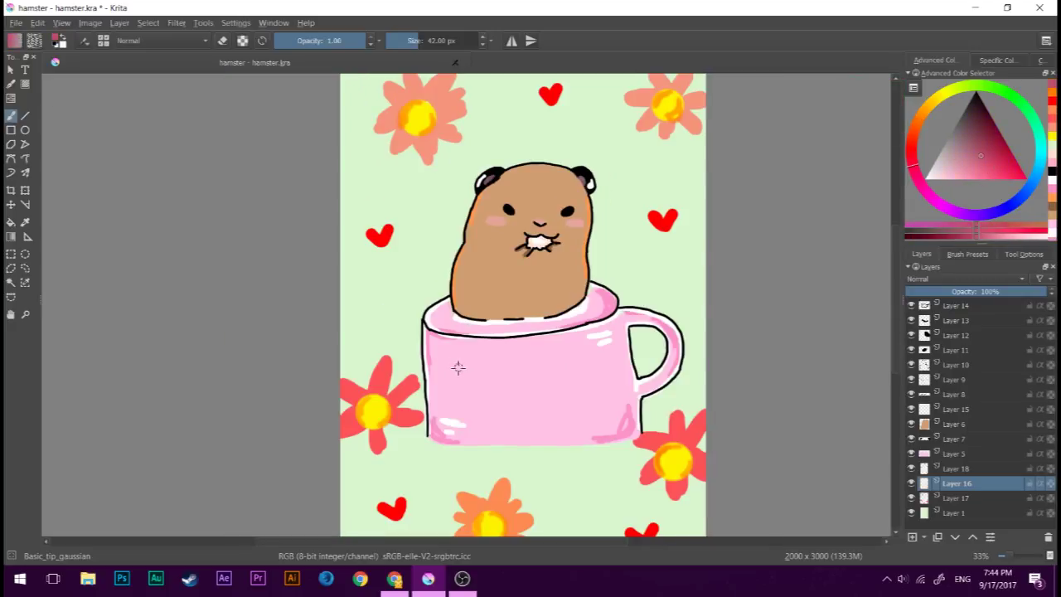
{"action": "left_click", "coordinate": [916, 538]}
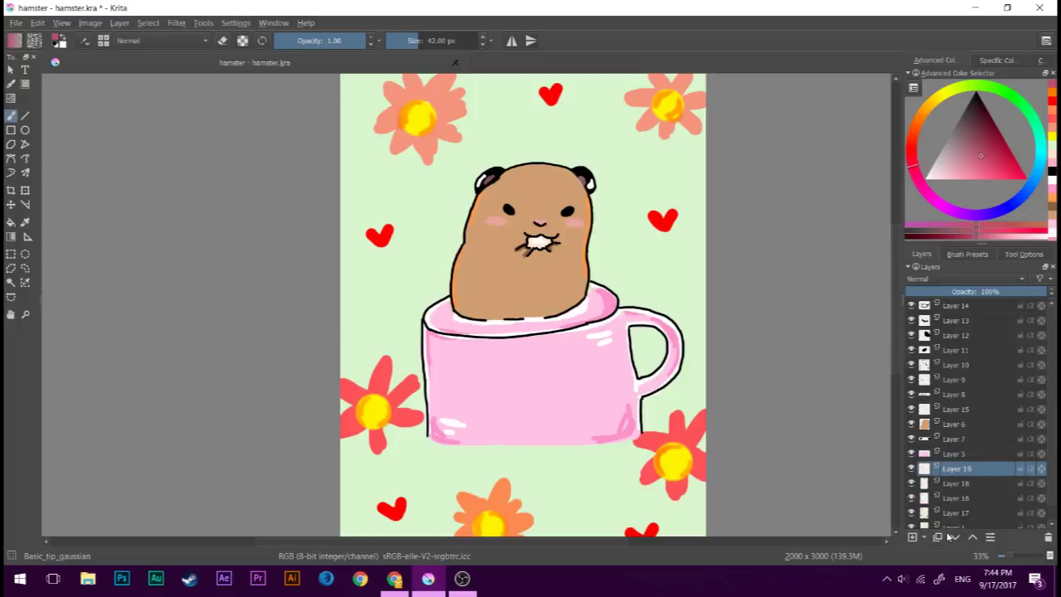
Raise the new label layer above the cup layer, ready for the 'Muffin' lettering
{"action": "key", "text": "ctrl+Page_Up"}
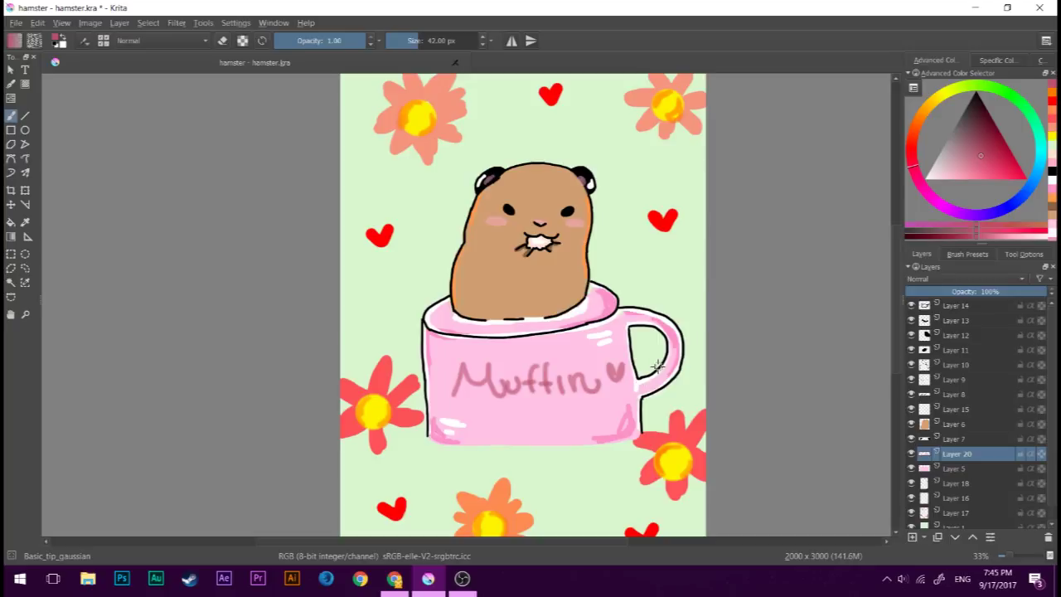
{"action": "scroll", "coordinate": [656, 366], "scroll_direction": "down", "scroll_amount": 2}
{"action": "scroll", "coordinate": [694, 354], "scroll_direction": "up", "scroll_amount": 2}
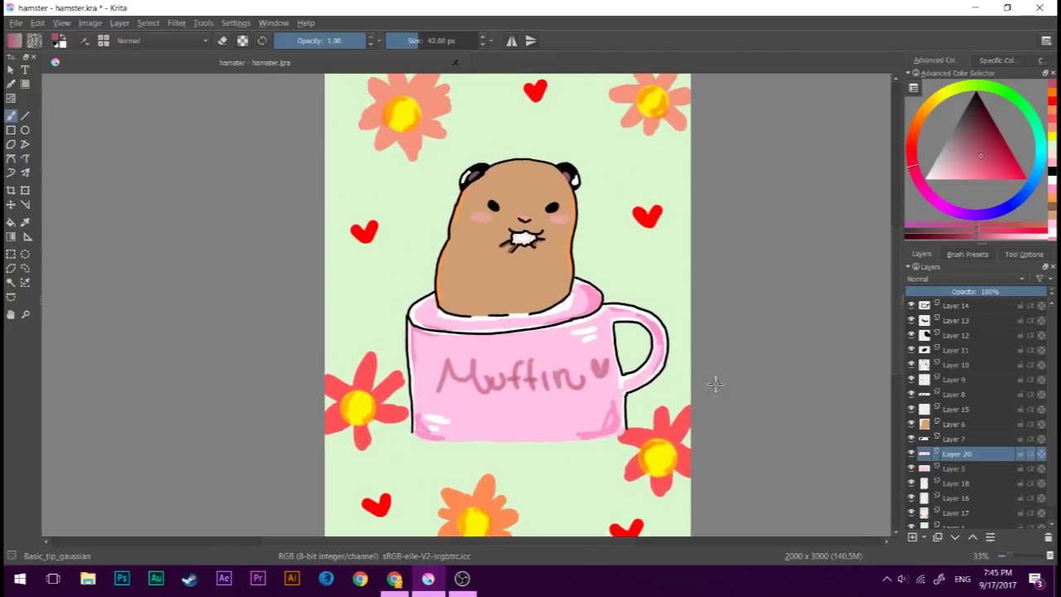